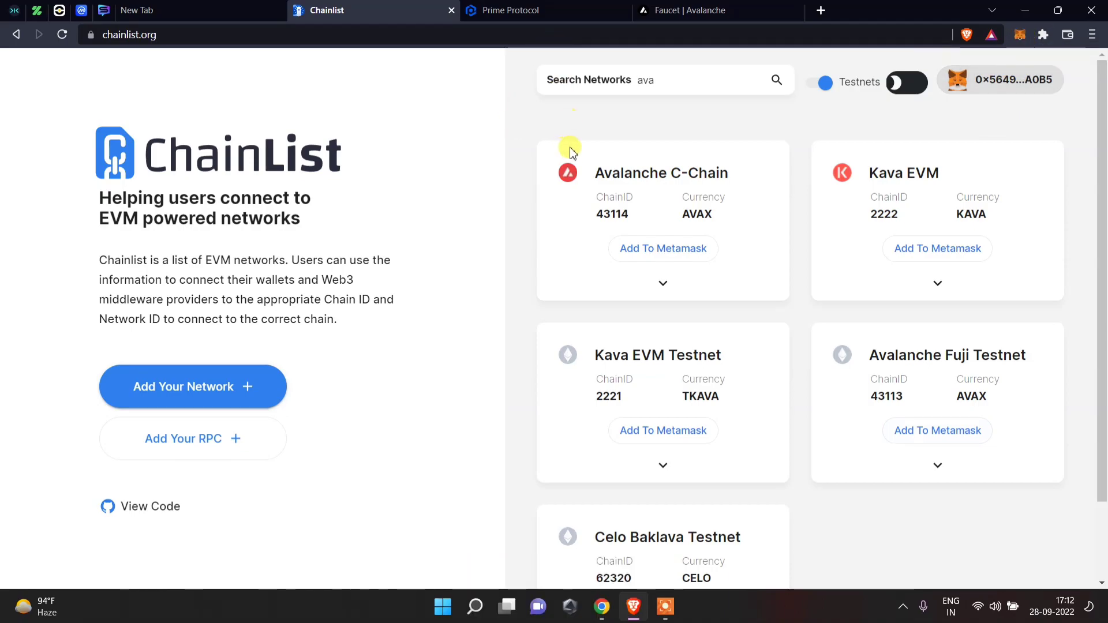
# Step: Connect the MetaMask account to the Avalanche faucet and request 2 AVAX on Fuji (C-Chain)
pyautogui.click(714, 12)
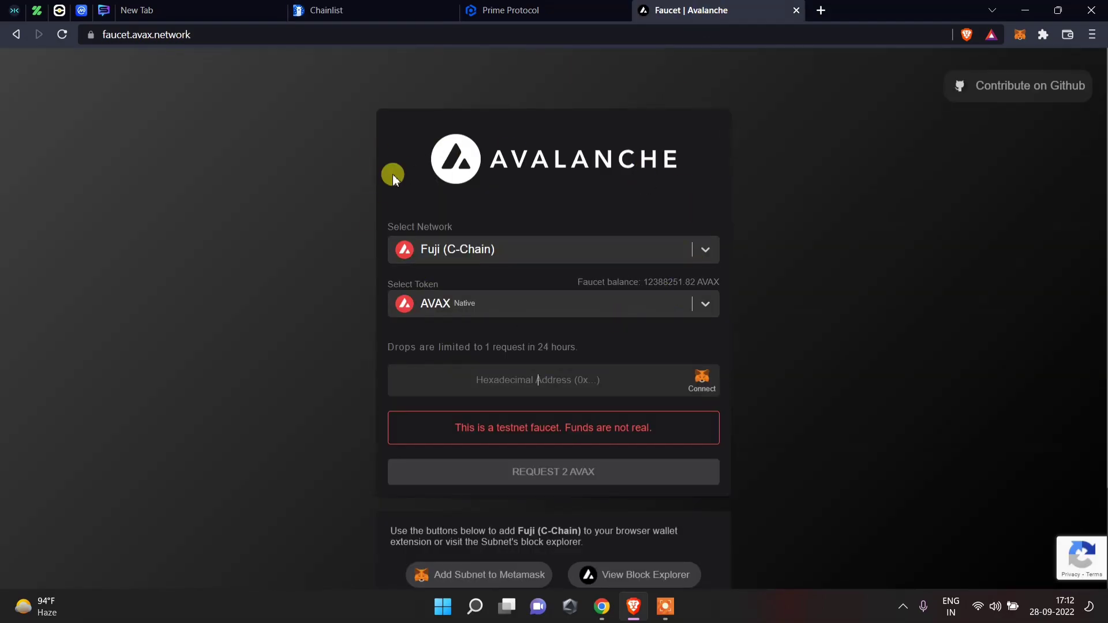
pyautogui.click(700, 385)
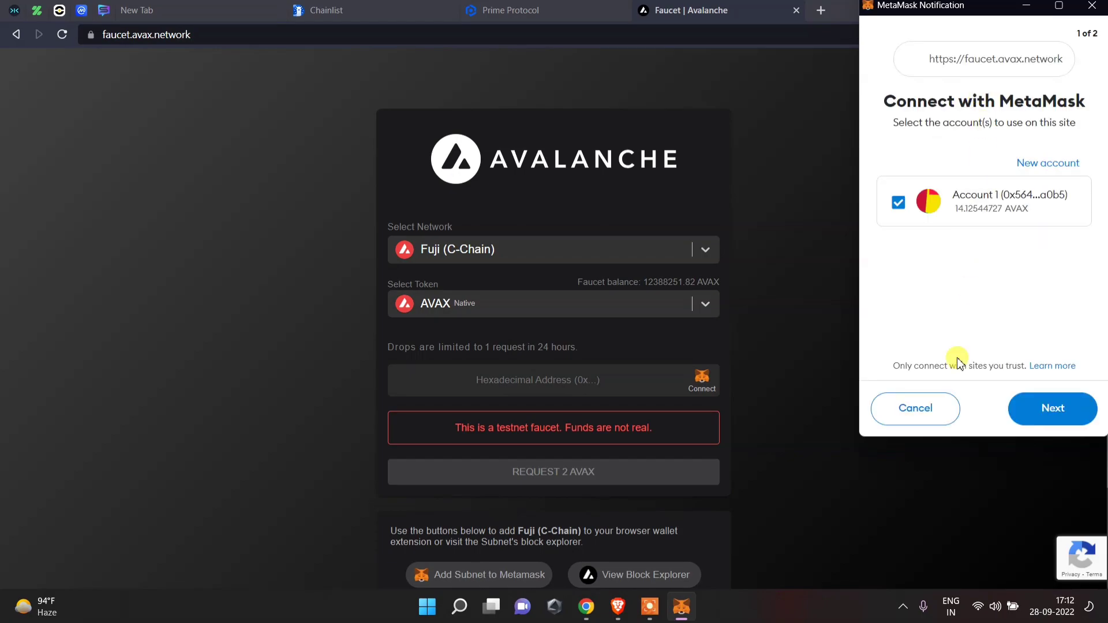
pyautogui.click(1050, 413)
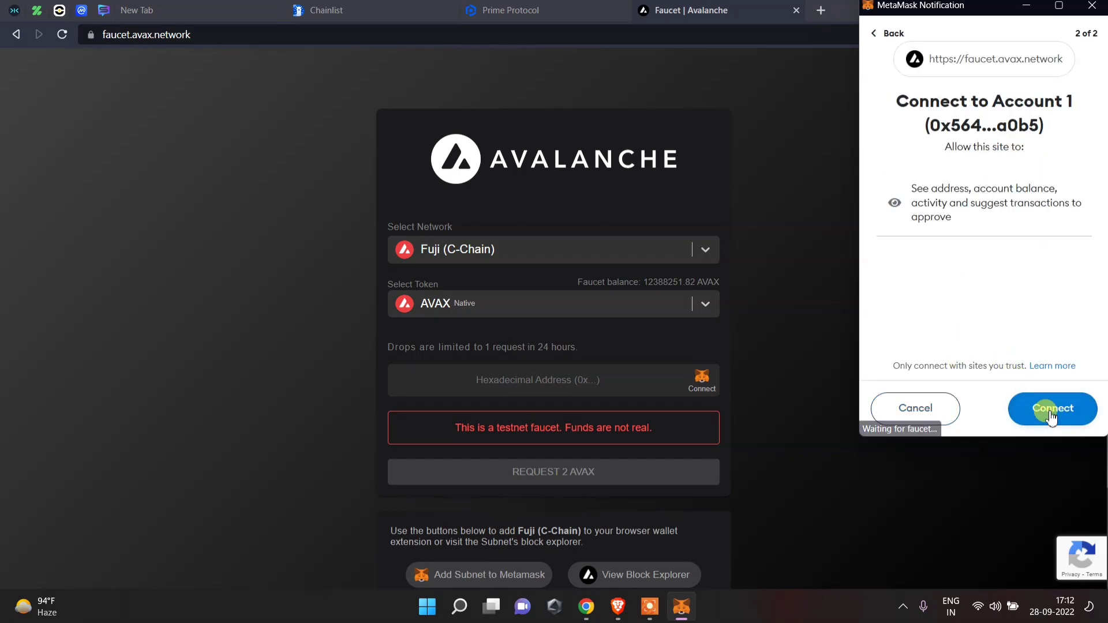
pyautogui.click(1053, 413)
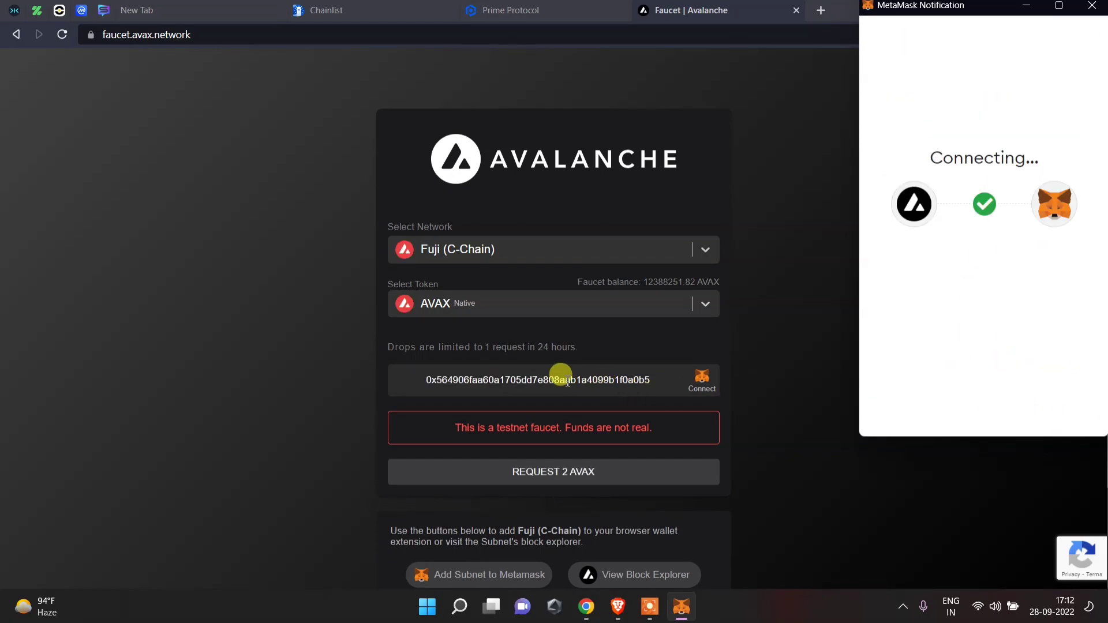
pyautogui.click(548, 476)
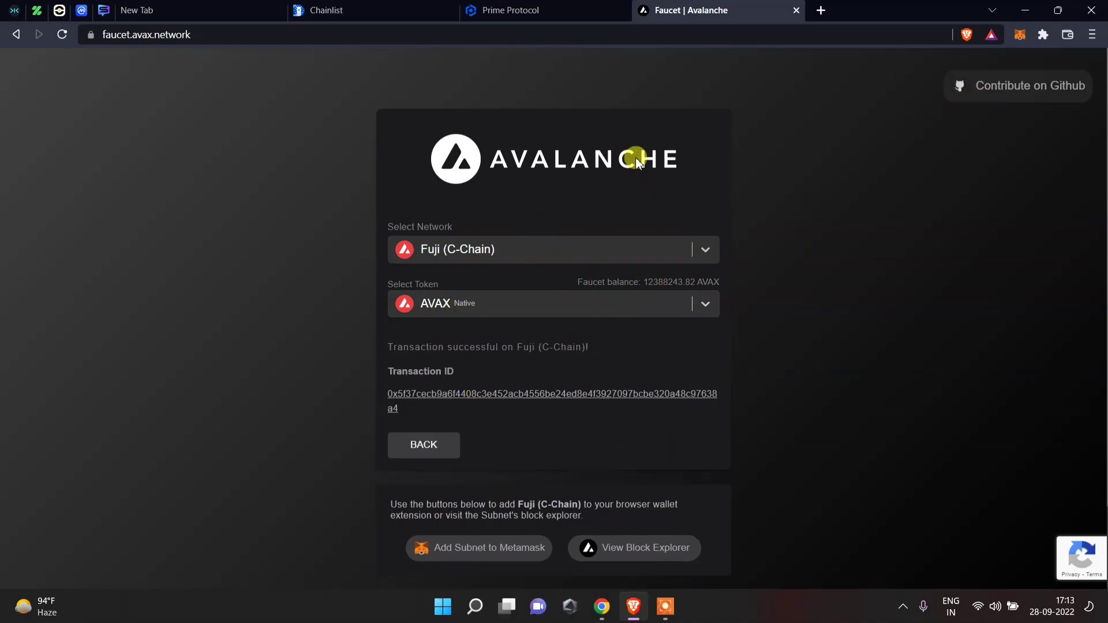
# Step: Switch to Prime Protocol and connect the MetaMask wallet to it, approving the account access
pyautogui.click(548, 10)
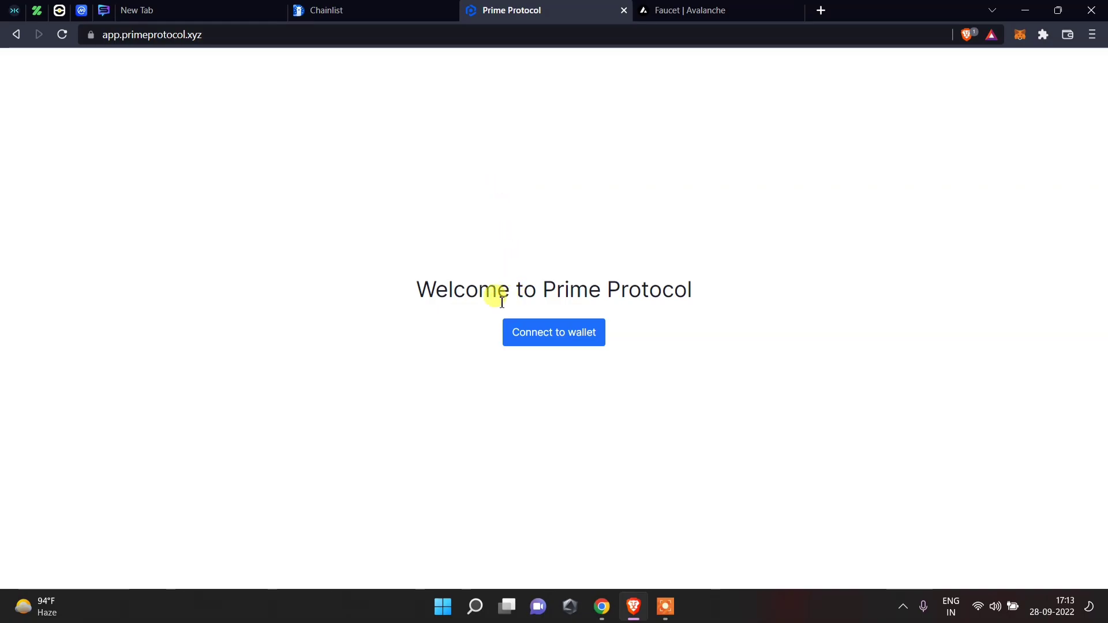
pyautogui.click(554, 340)
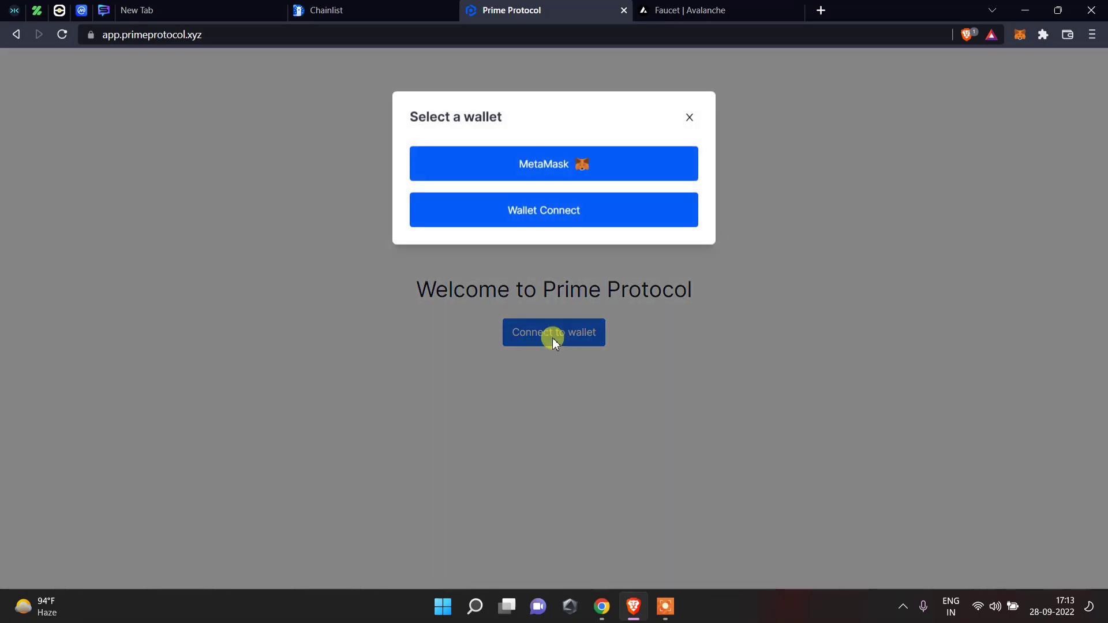
pyautogui.click(575, 168)
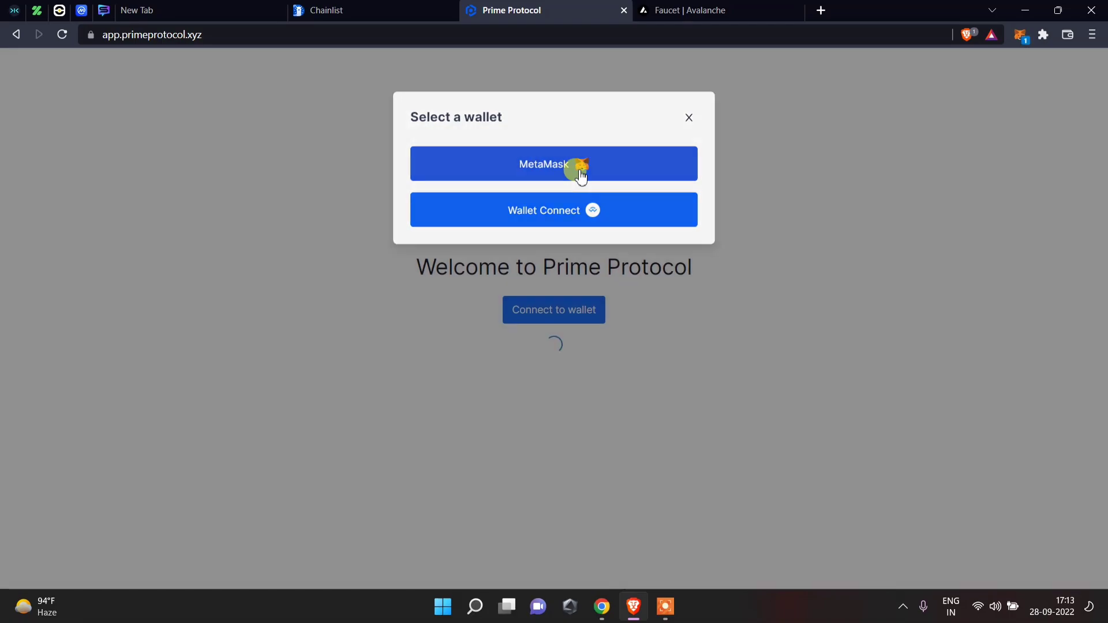
pyautogui.click(1047, 410)
pyautogui.click(1048, 410)
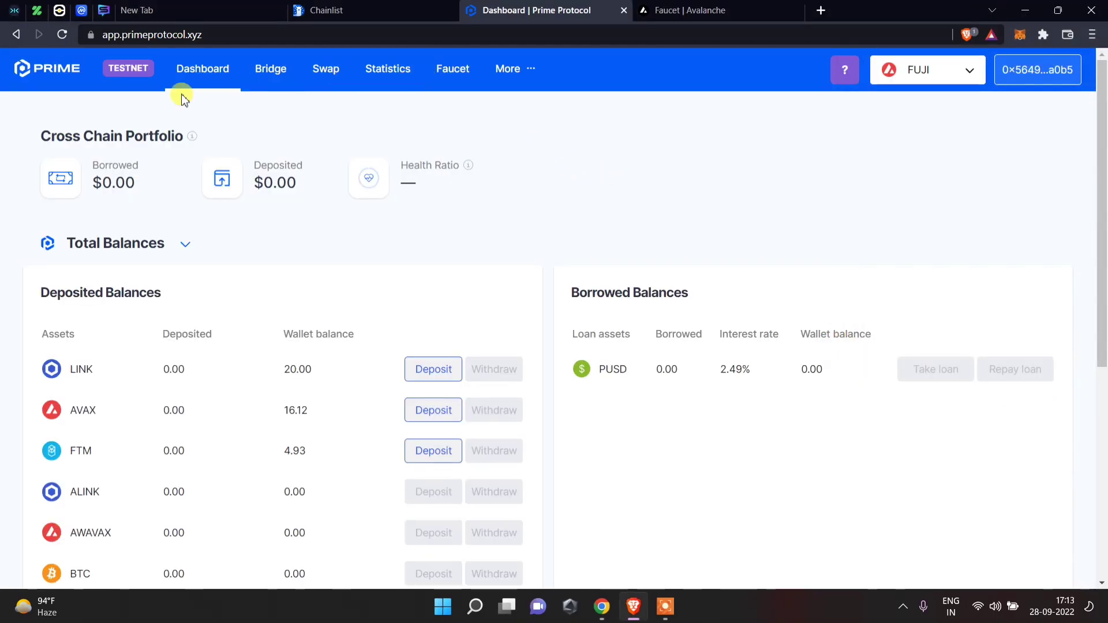
# Step: Mint BTC test tokens from Prime Protocol's FUJI faucet and approve the transaction in MetaMask
pyautogui.click(457, 69)
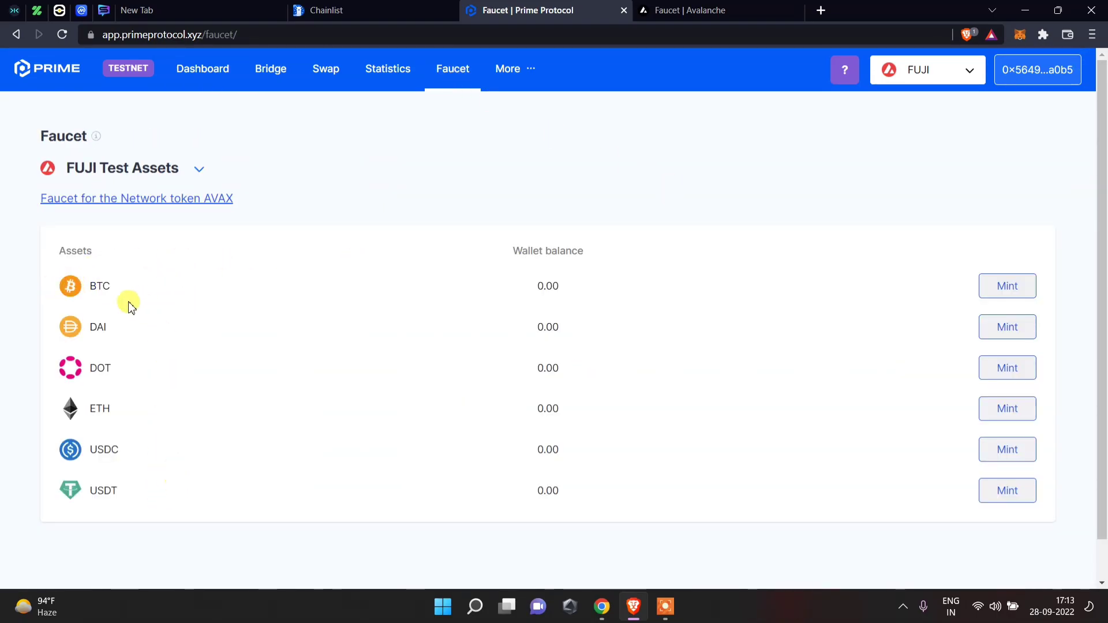
pyautogui.click(1008, 295)
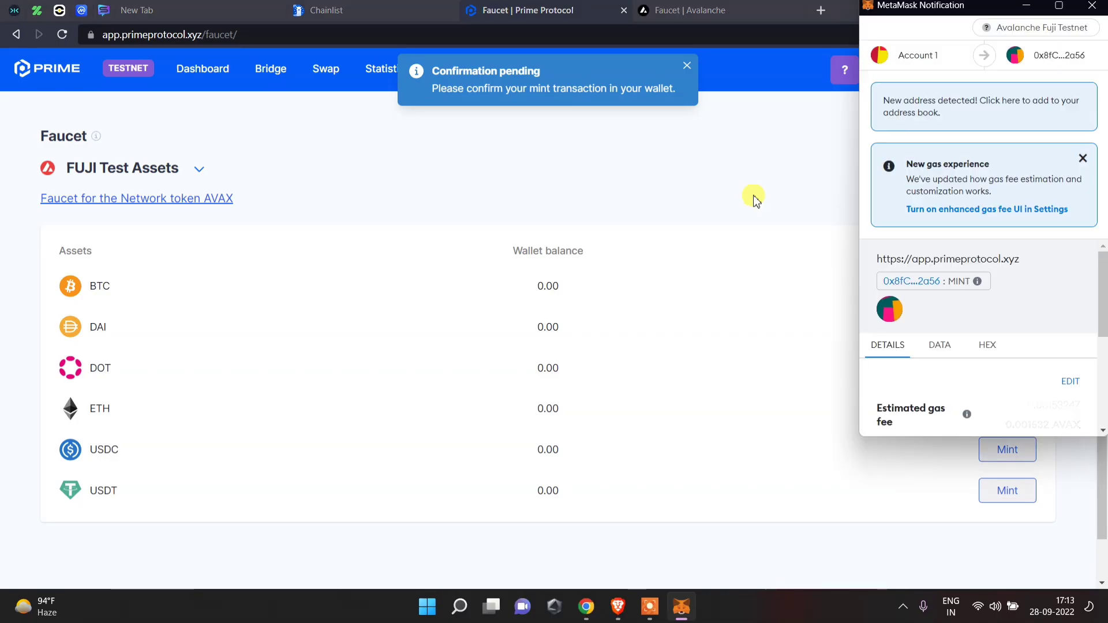
pyautogui.scroll(-3, 990, 393)
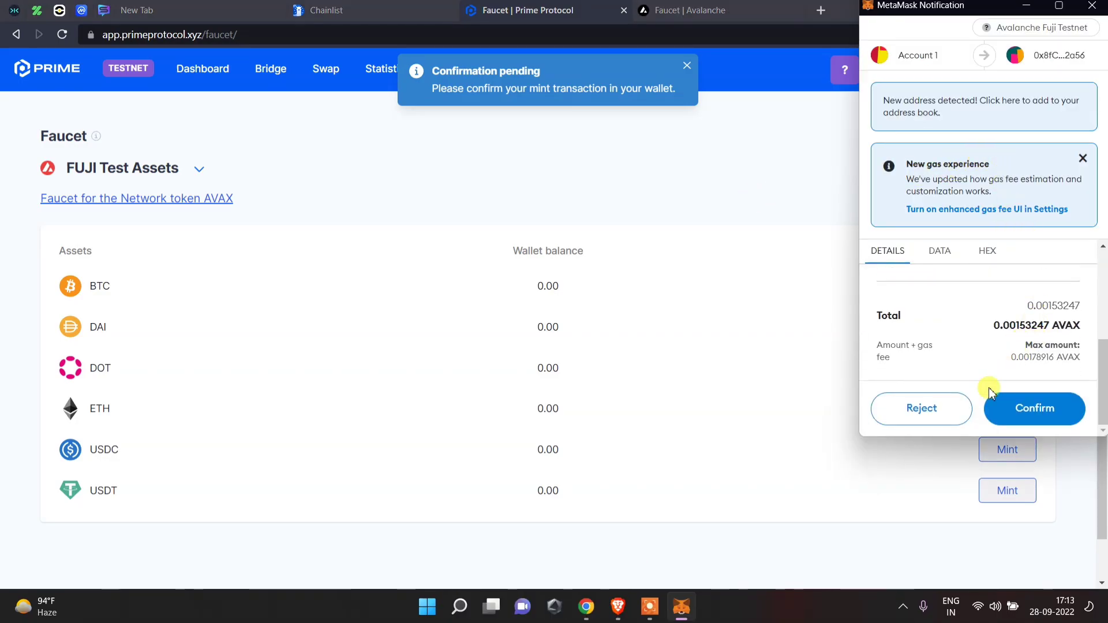
pyautogui.click(1030, 410)
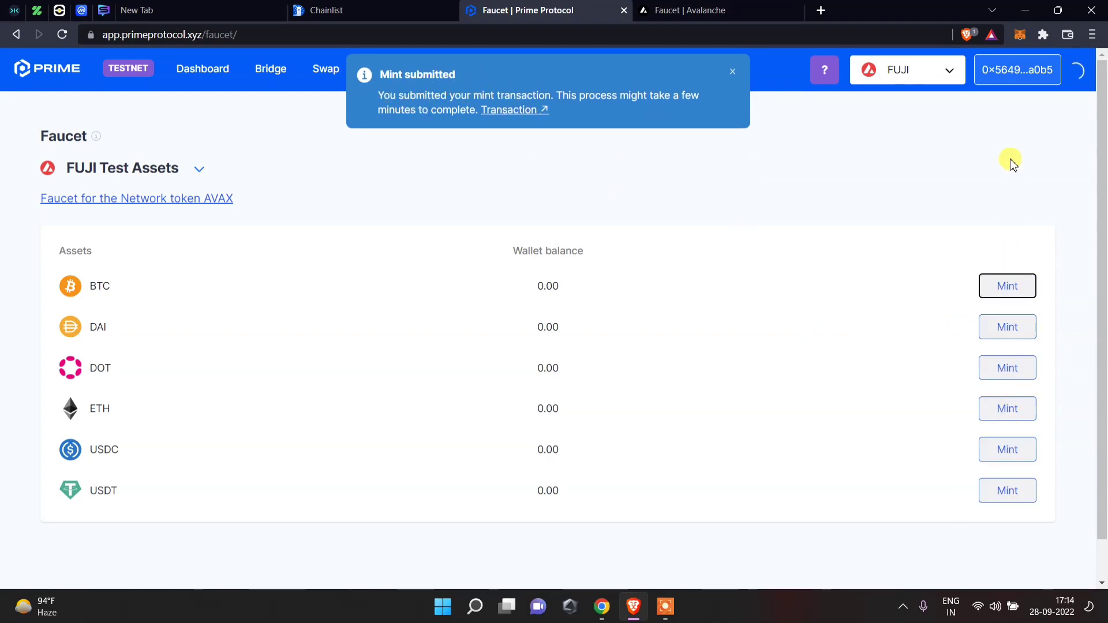
pyautogui.moveTo(620, 265); pyautogui.dragTo(611, 485)
pyautogui.click(638, 190)
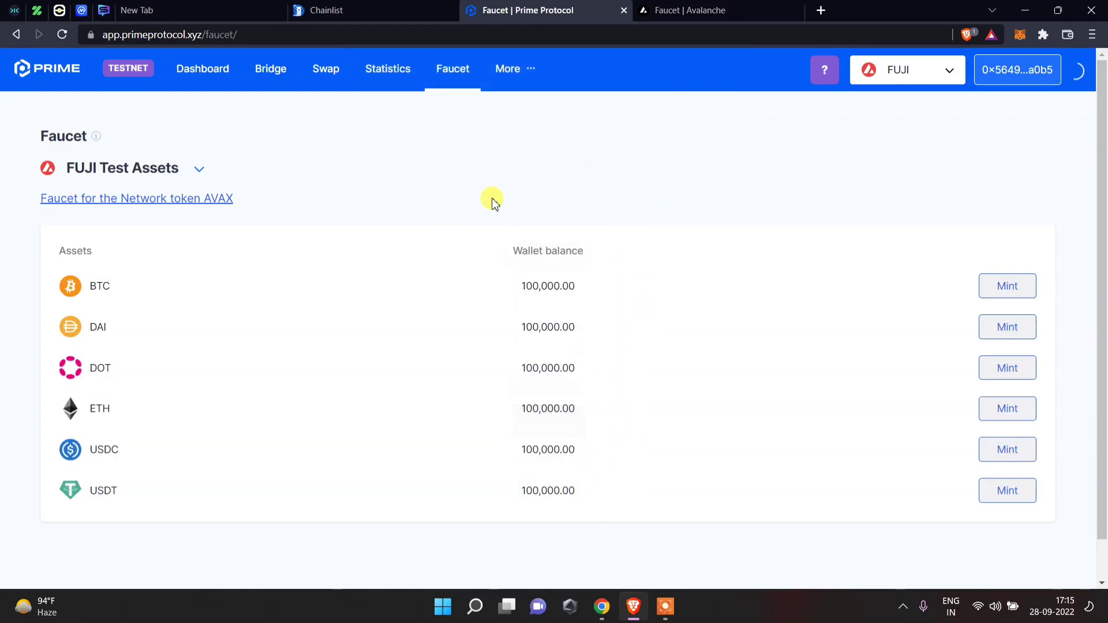
# Step: Deposit 10000 BTC on the FUJI network from the dashboard and approve access to the funds in MetaMask
pyautogui.click(213, 71)
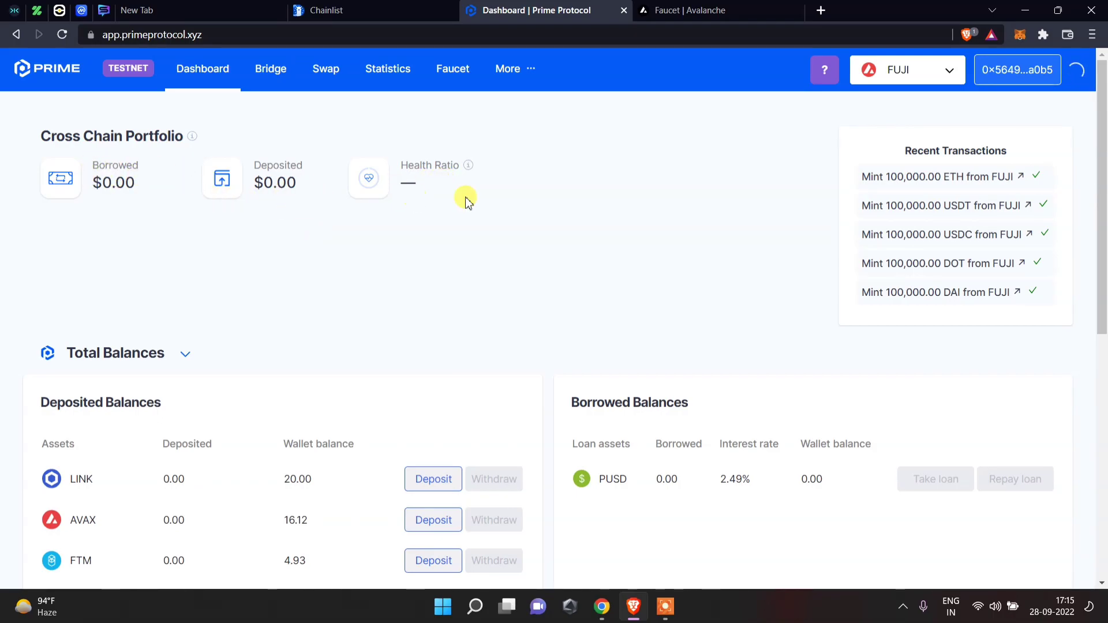
pyautogui.scroll(-5, 468, 200)
pyautogui.moveTo(315, 232)
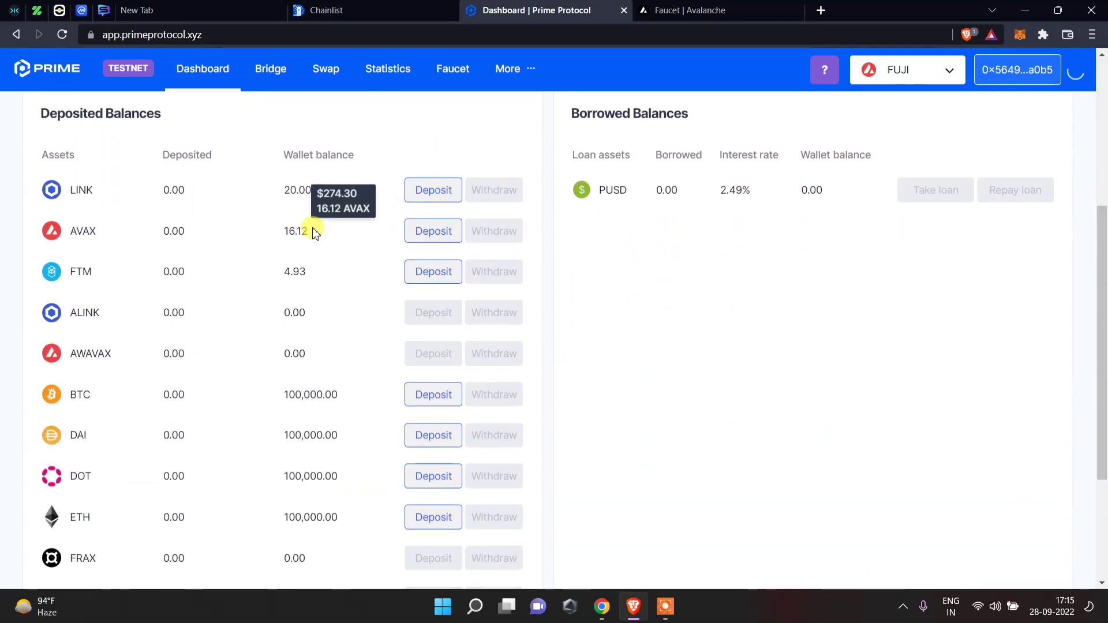
pyautogui.scroll(3, 468, 164)
pyautogui.scroll(-3, 468, 173)
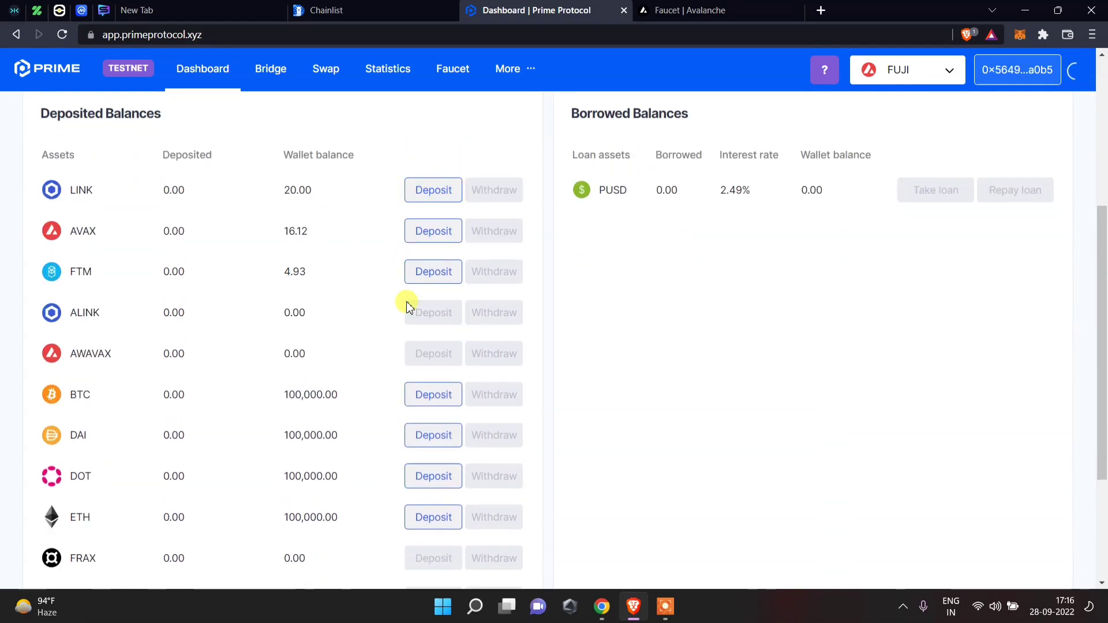
pyautogui.scroll(-3, 435, 250)
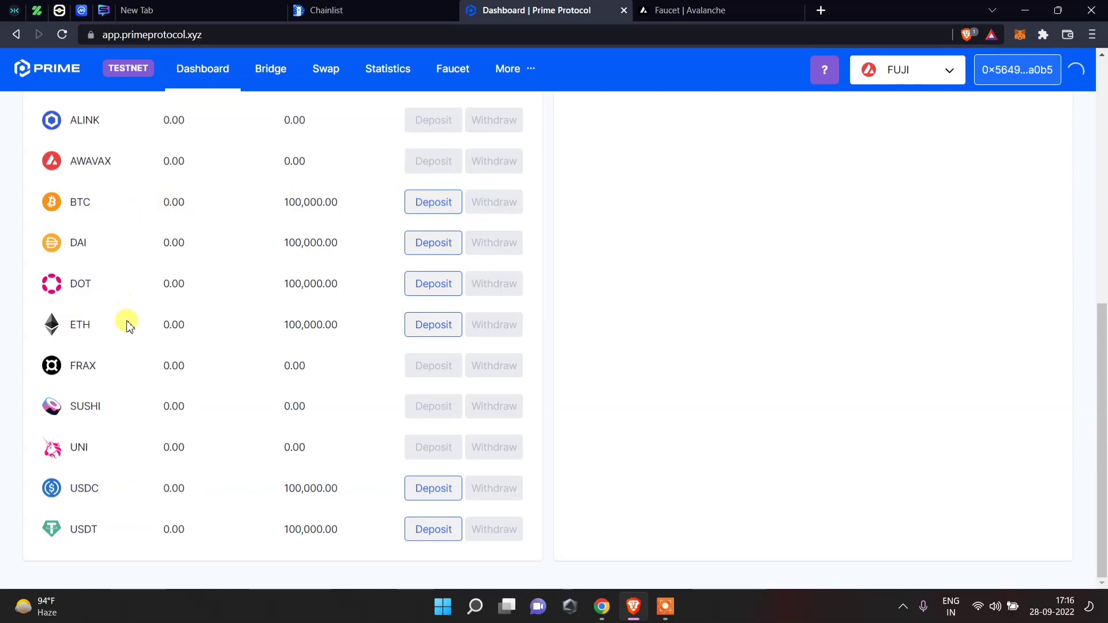
pyautogui.click(438, 206)
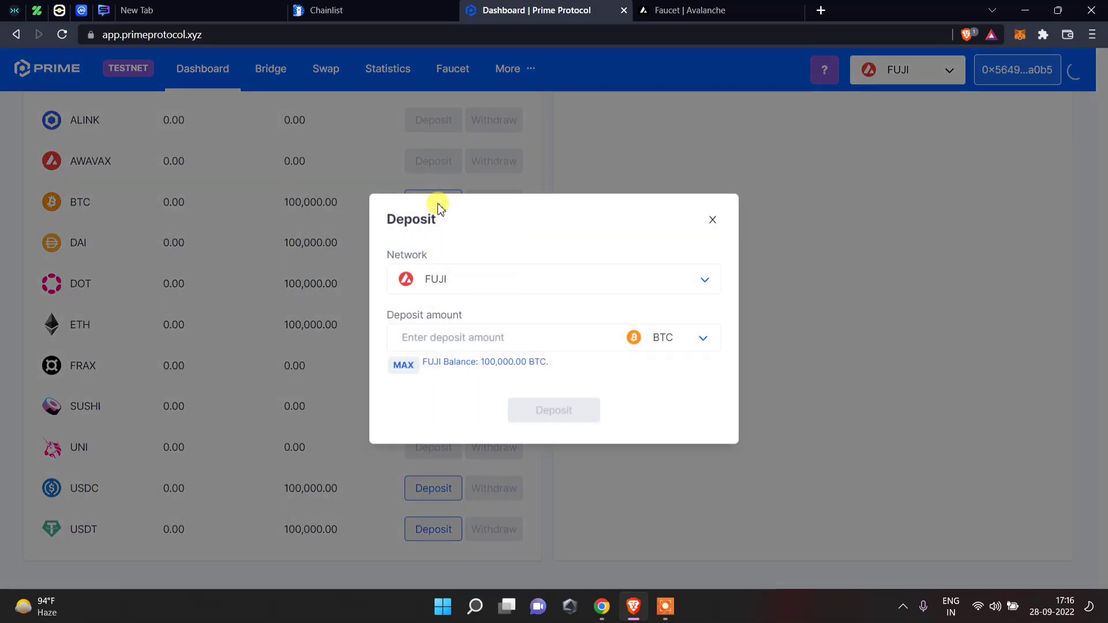
pyautogui.click(441, 334)
pyautogui.write('10000')
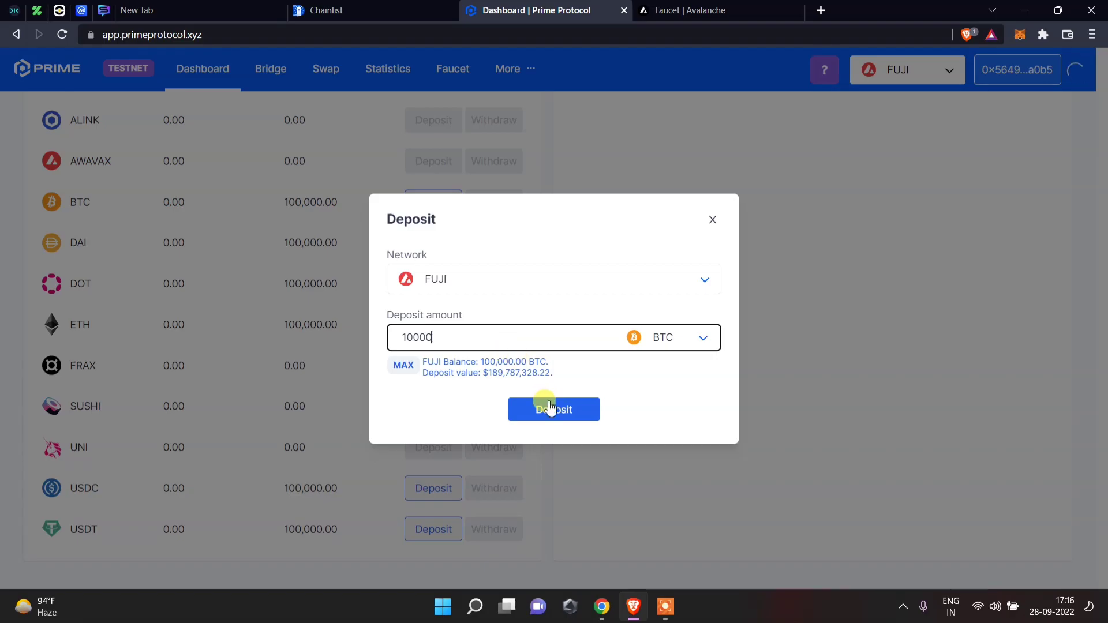
pyautogui.click(551, 410)
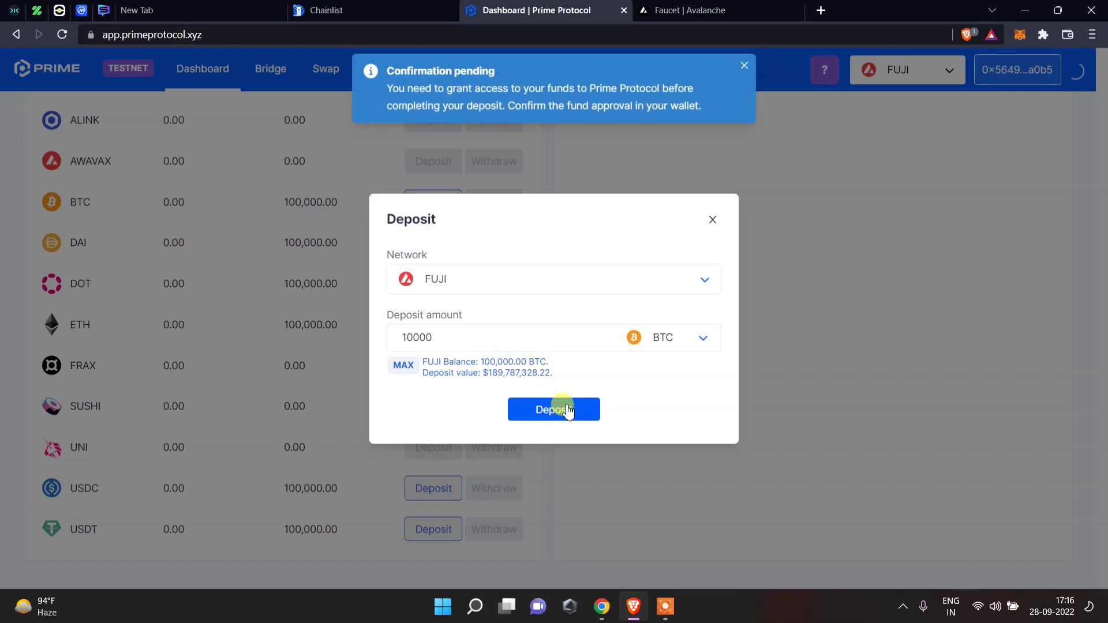
pyautogui.click(1034, 405)
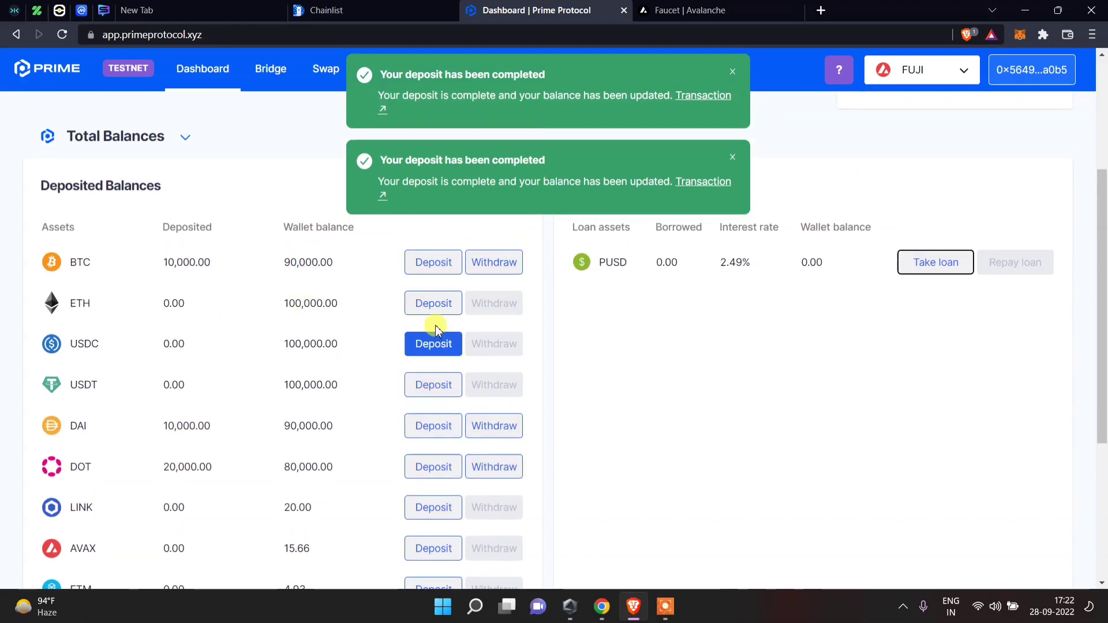
# Step: Take a loan of 100000 PUSD on the FUJI network and approve the transaction in MetaMask
pyautogui.scroll(1, 666, 297)
pyautogui.scroll(2, 665, 298)
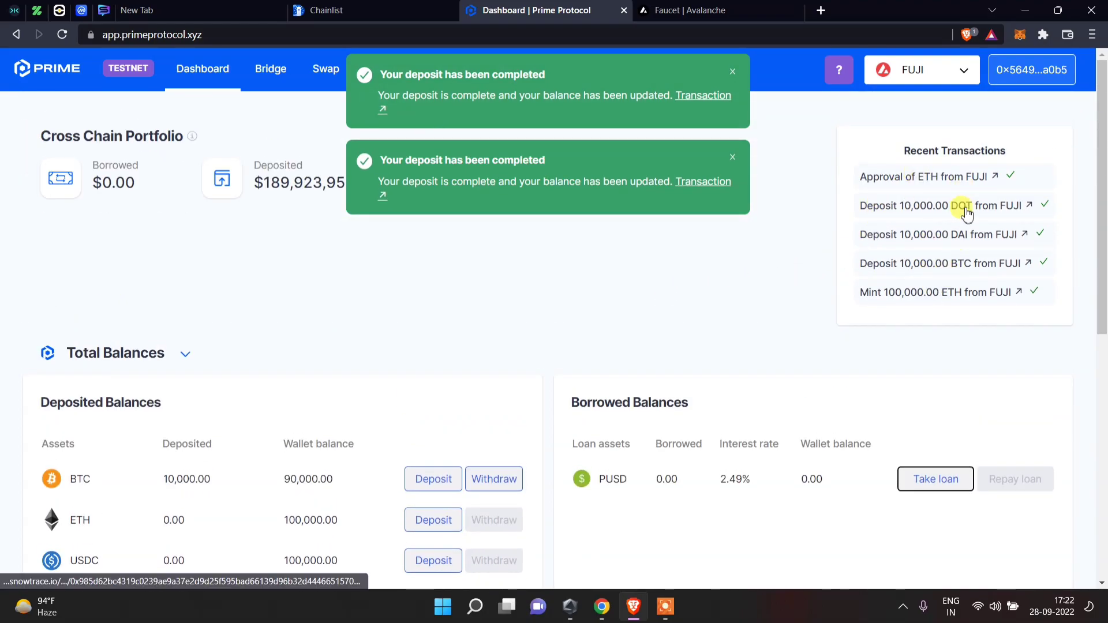
pyautogui.scroll(-4, 250, 458)
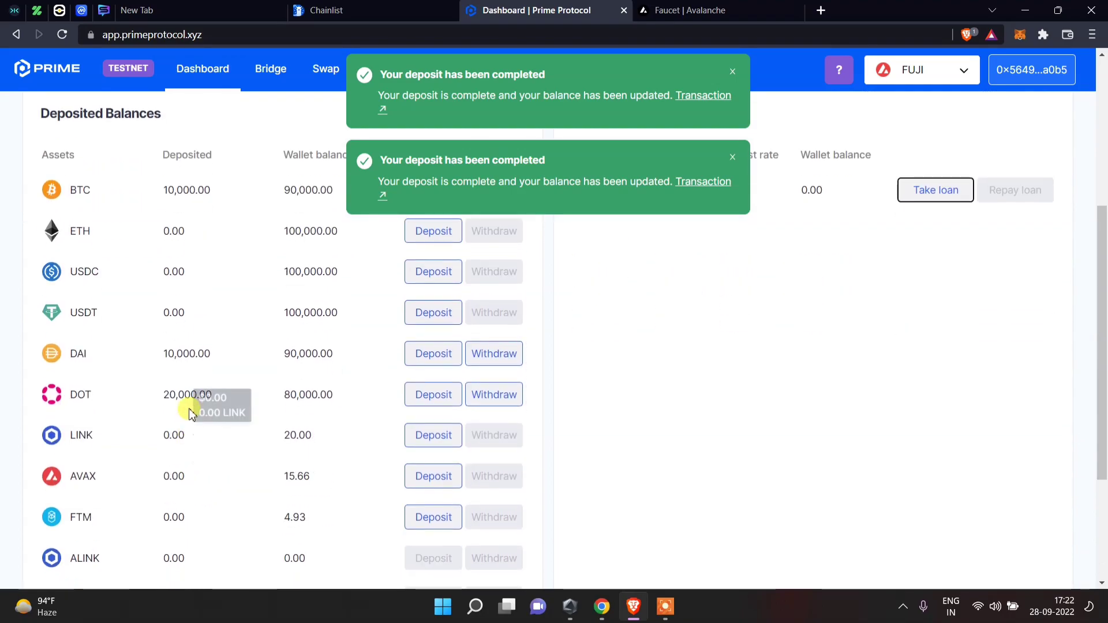
pyautogui.scroll(3, 564, 364)
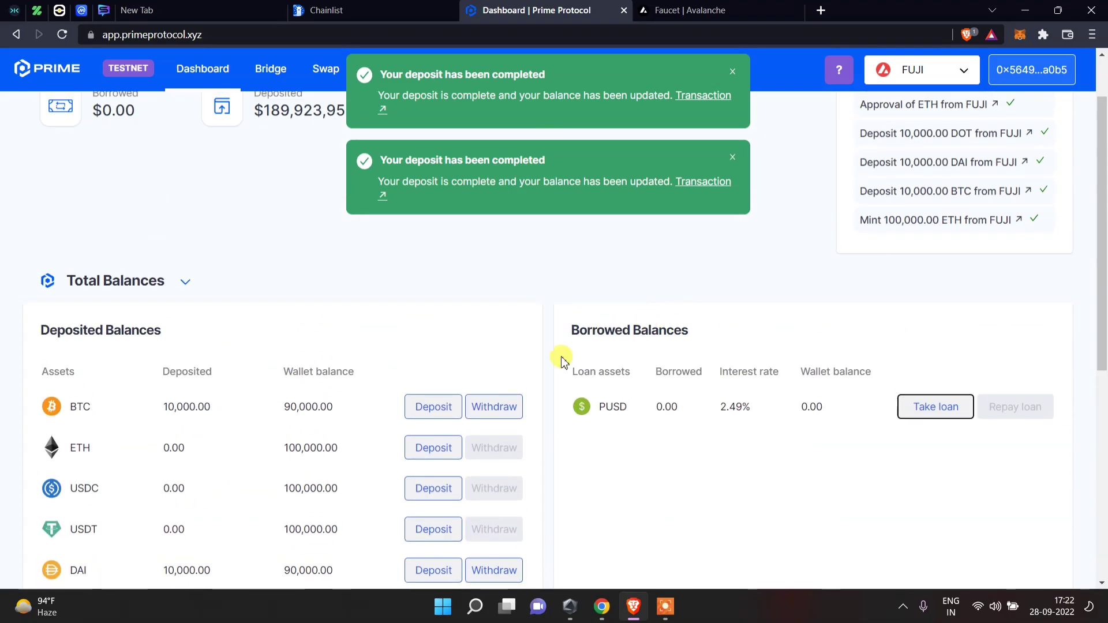
pyautogui.moveTo(566, 329); pyautogui.dragTo(703, 327)
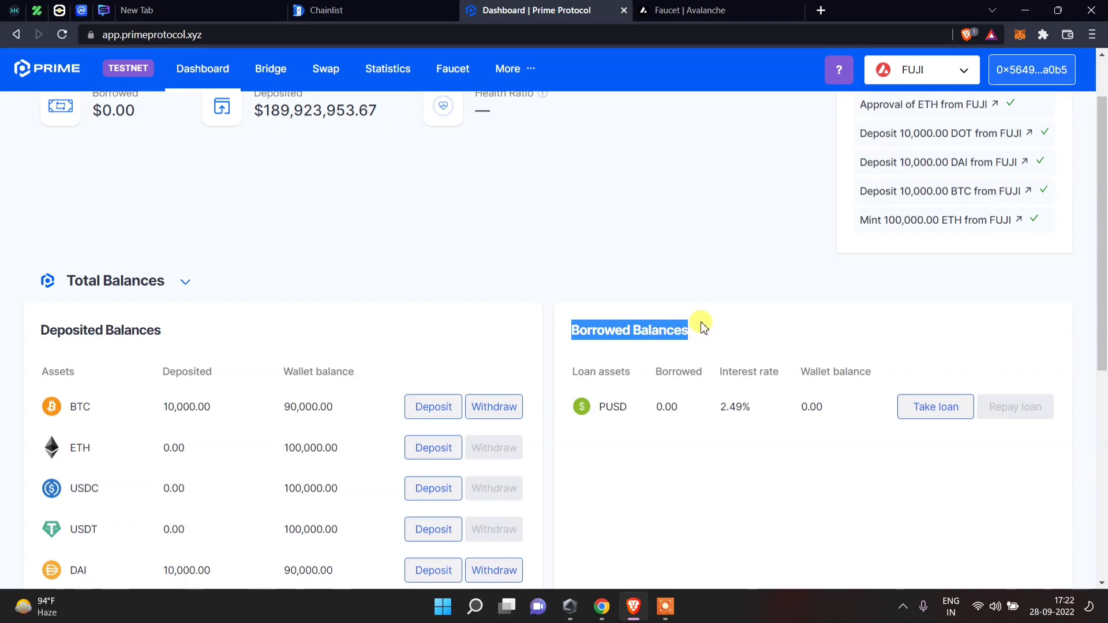
pyautogui.click(938, 411)
pyautogui.click(472, 344)
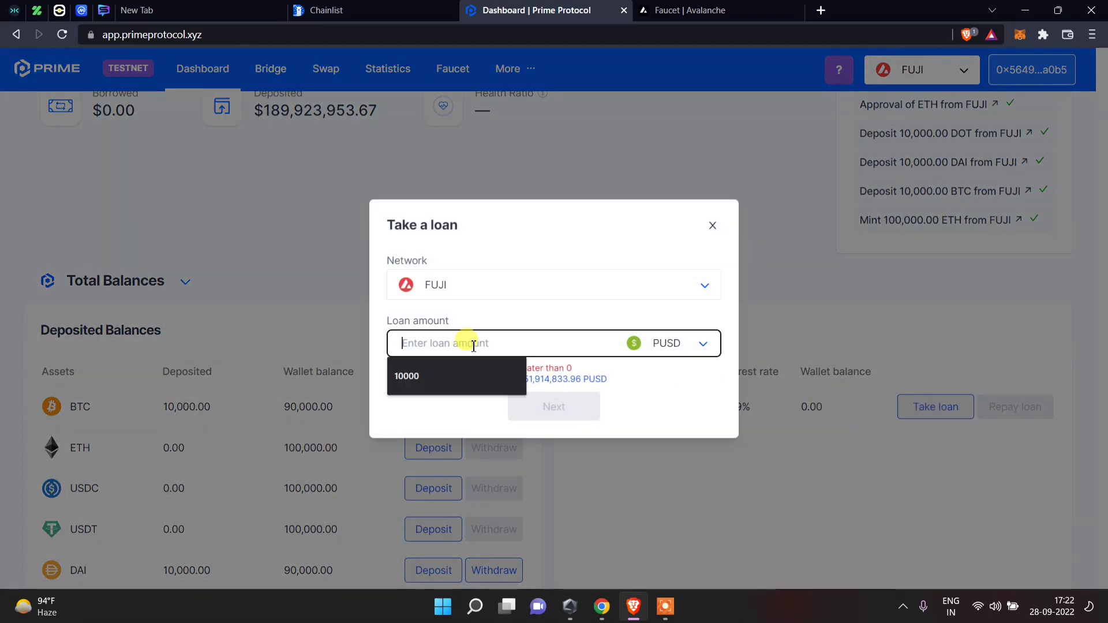
pyautogui.write('100000')
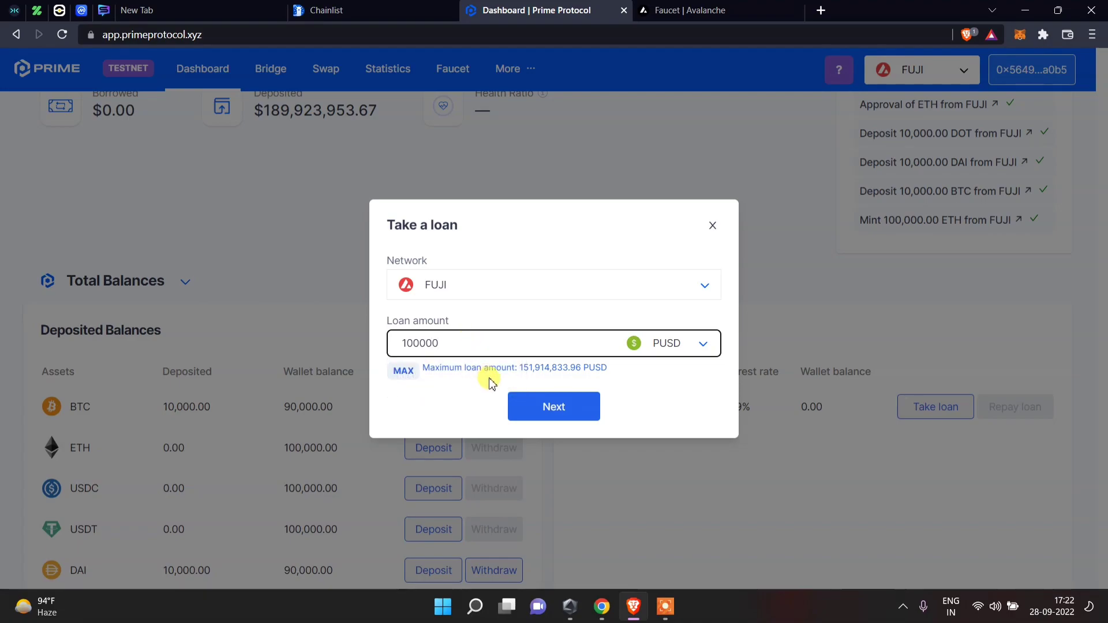
pyautogui.click(527, 406)
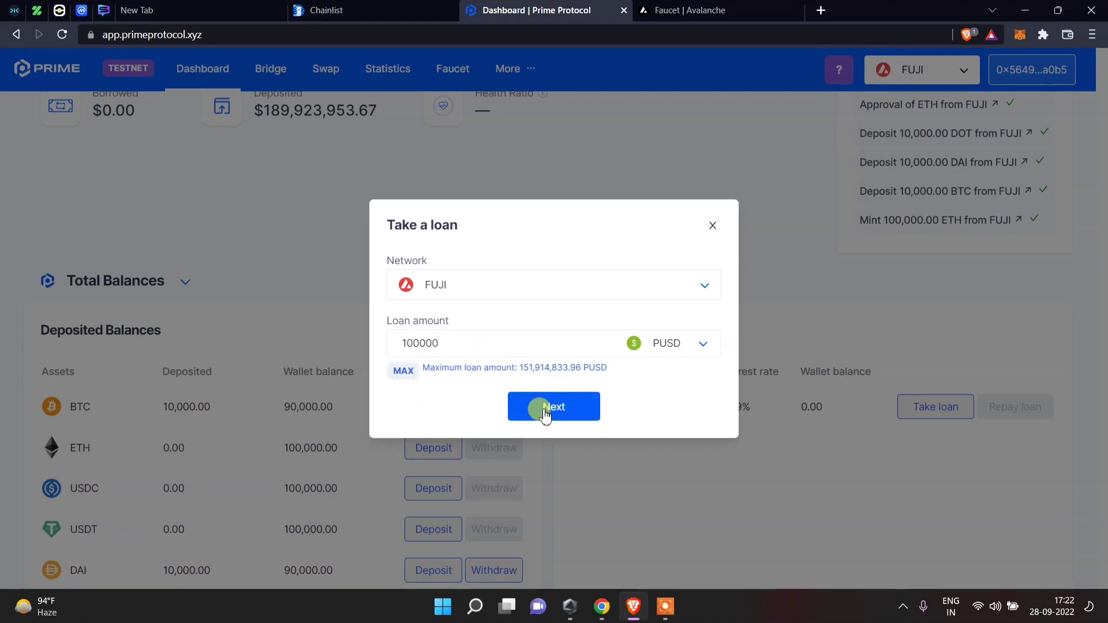
pyautogui.click(555, 413)
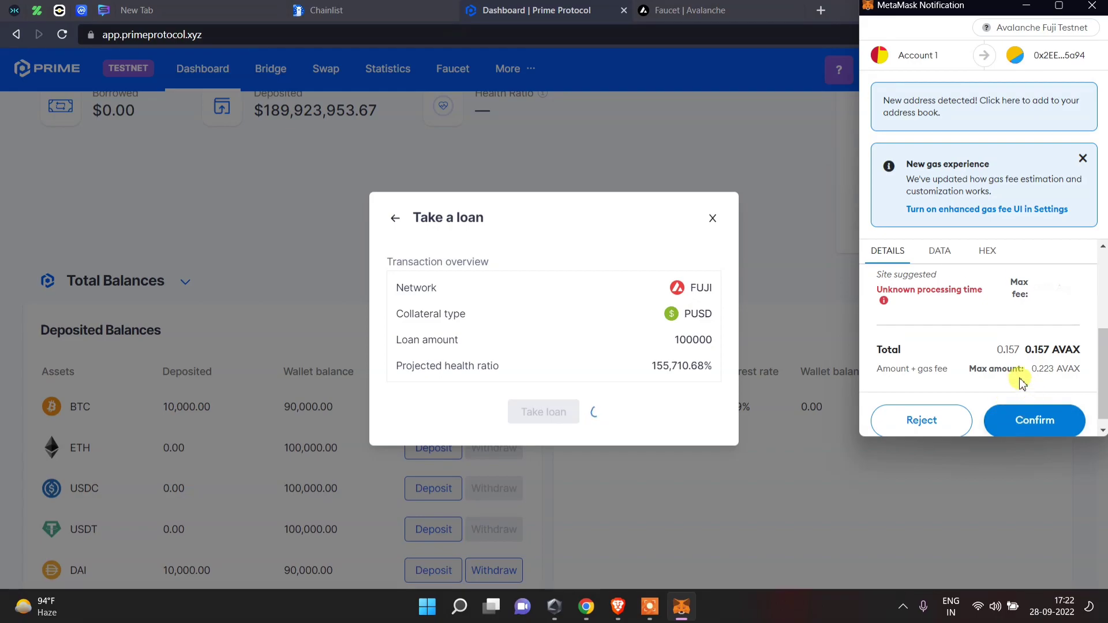
pyautogui.click(1041, 416)
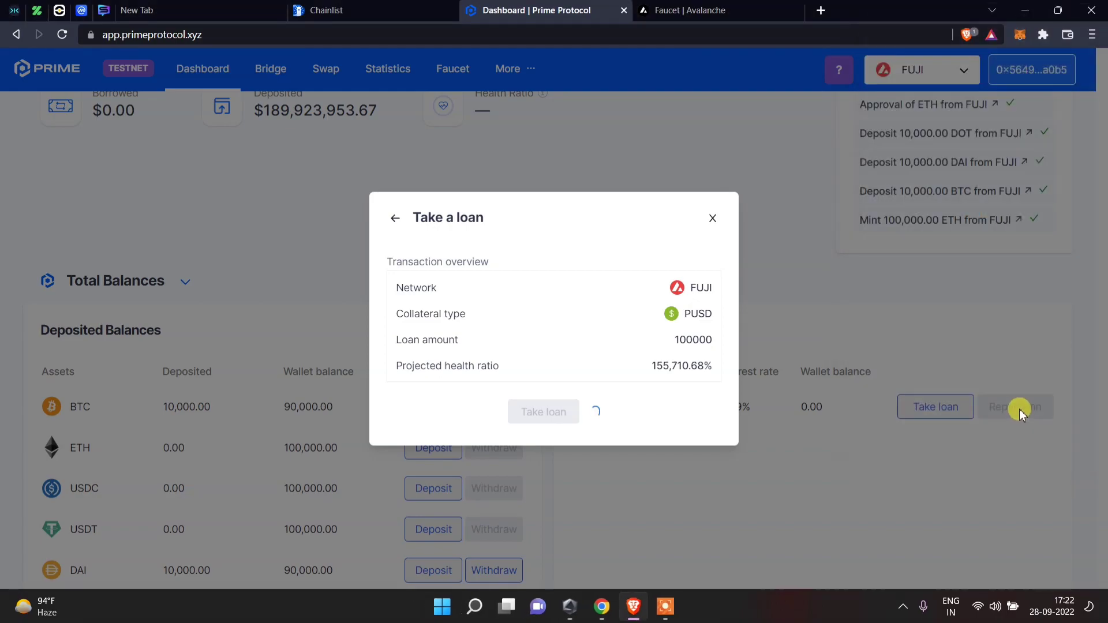
pyautogui.scroll(2, 730, 241)
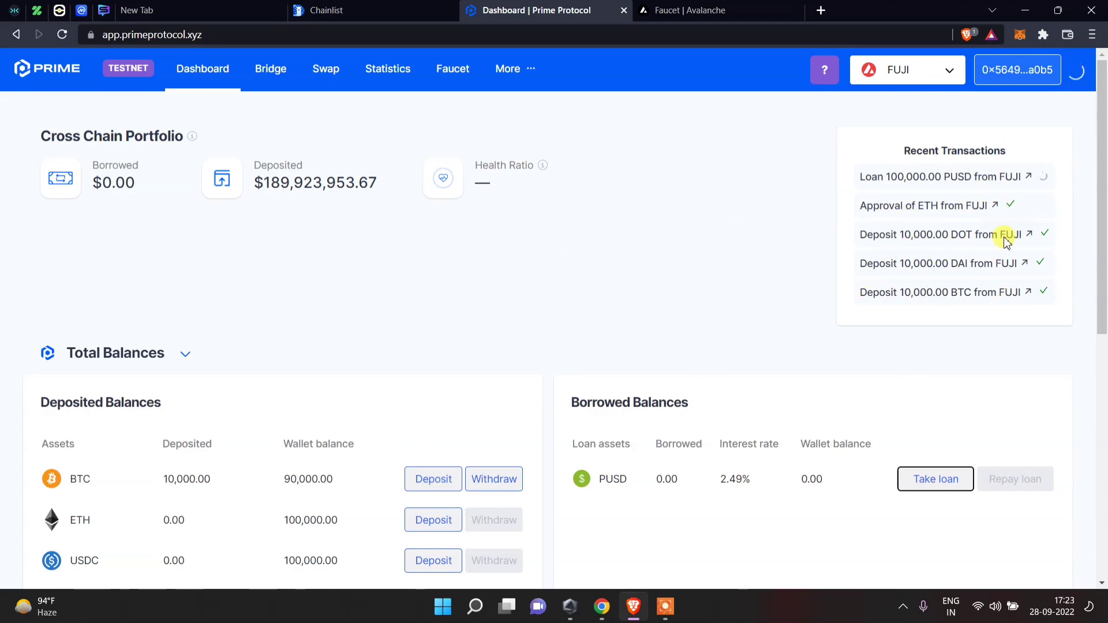
# Step: Open the Stable Swap page and choose USDC as the asset to swap for PUSD on FUJI
pyautogui.click(325, 70)
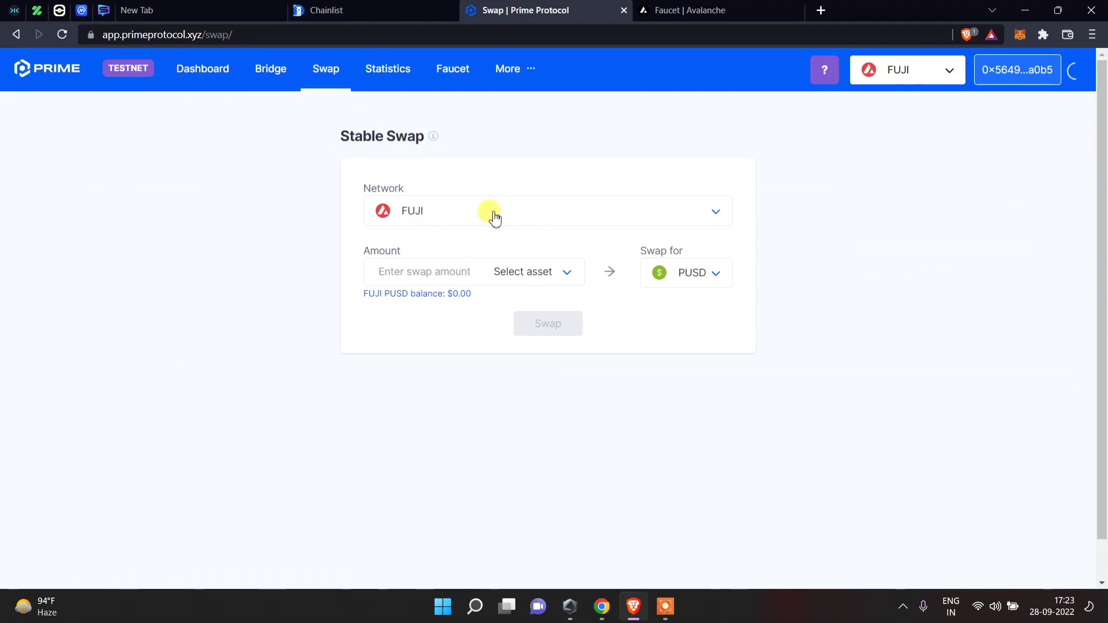
pyautogui.click(566, 274)
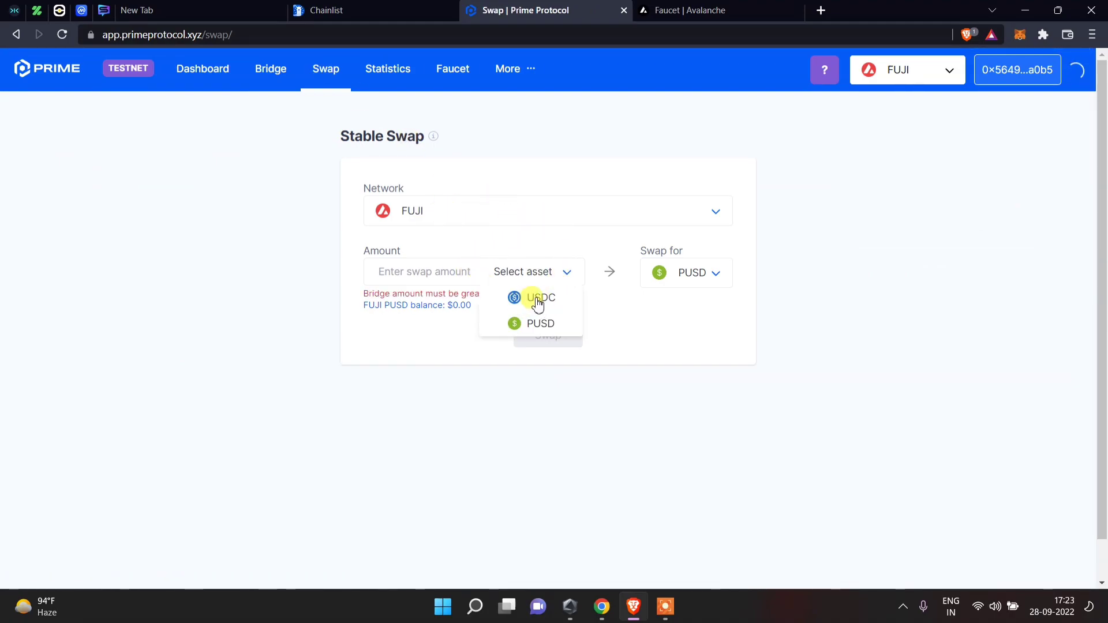
pyautogui.click(538, 303)
pyautogui.click(549, 280)
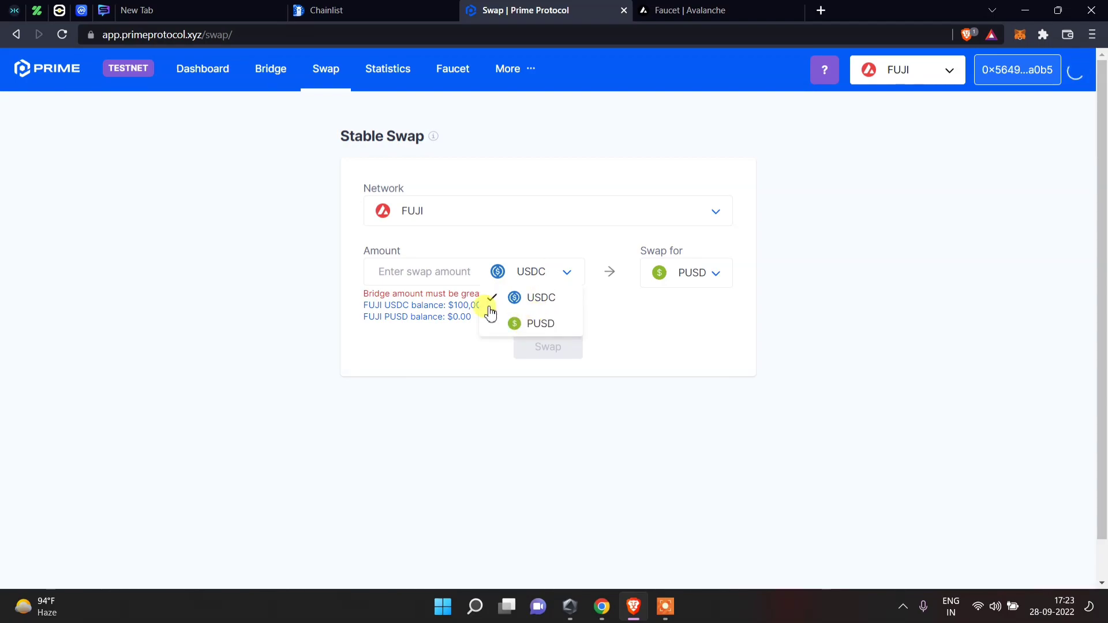
# Step: Set the swap amount to 9000 USDC and submit the swap for PUSD
pyautogui.click(425, 275)
pyautogui.click(404, 307)
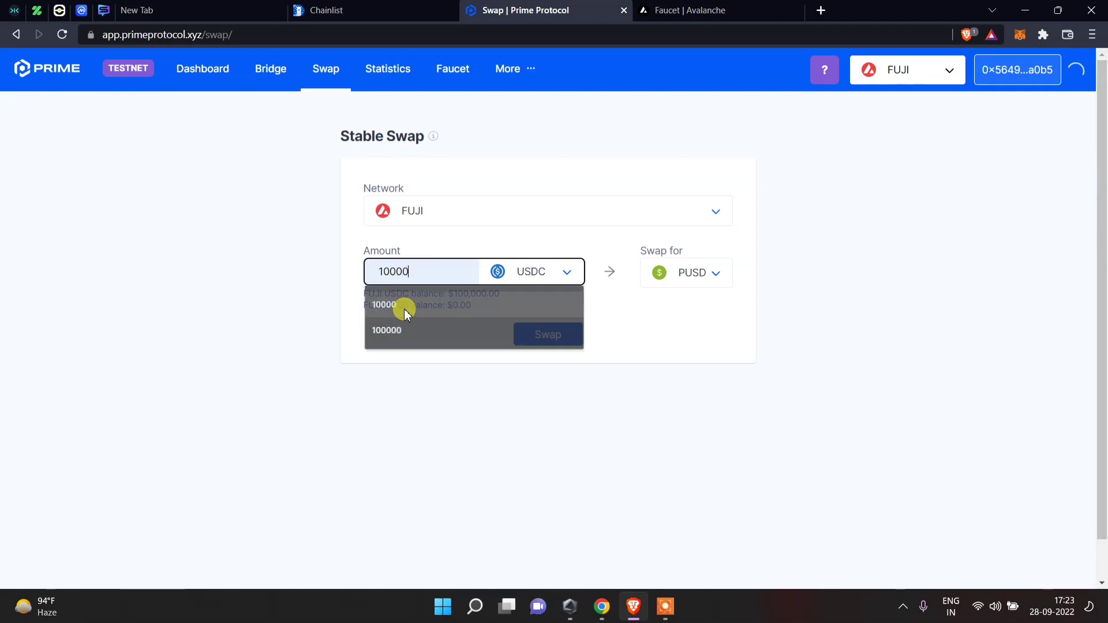
pyautogui.click(419, 278)
pyautogui.press('BackSpace')
pyautogui.press('BackSpace')
pyautogui.press('BackSpace')
pyautogui.press('BackSpace')
pyautogui.press('BackSpace')
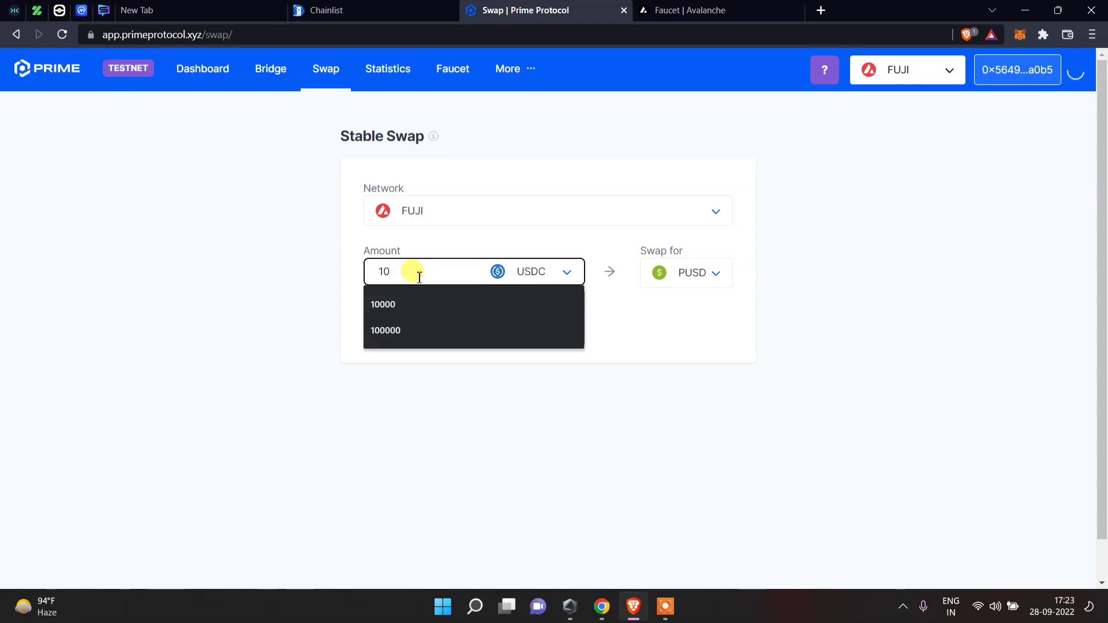
pyautogui.write('9000')
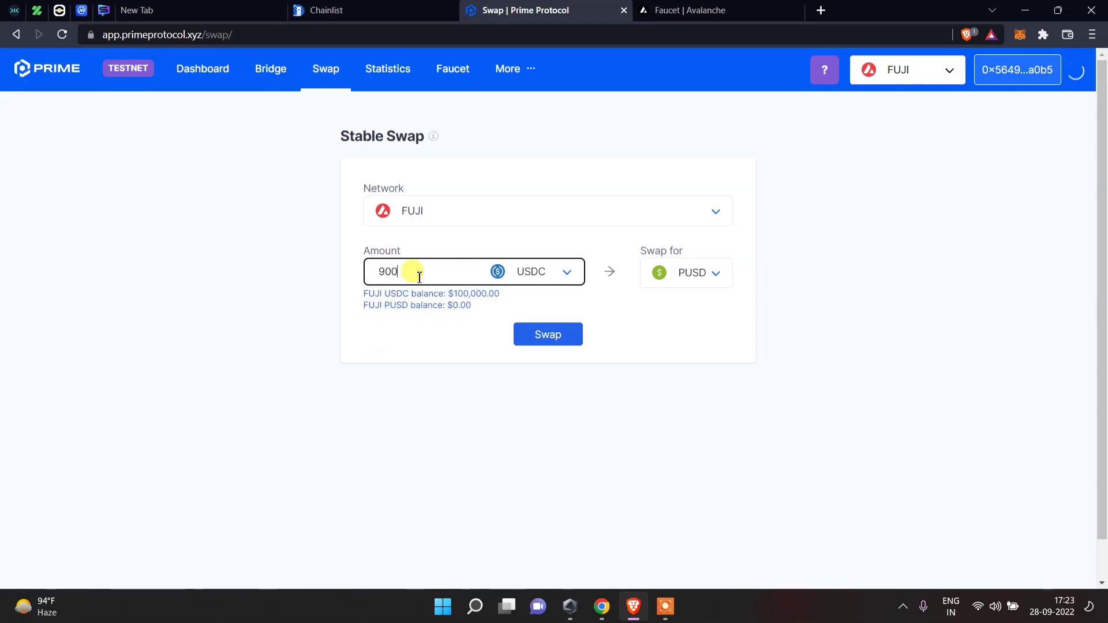
pyautogui.click(562, 341)
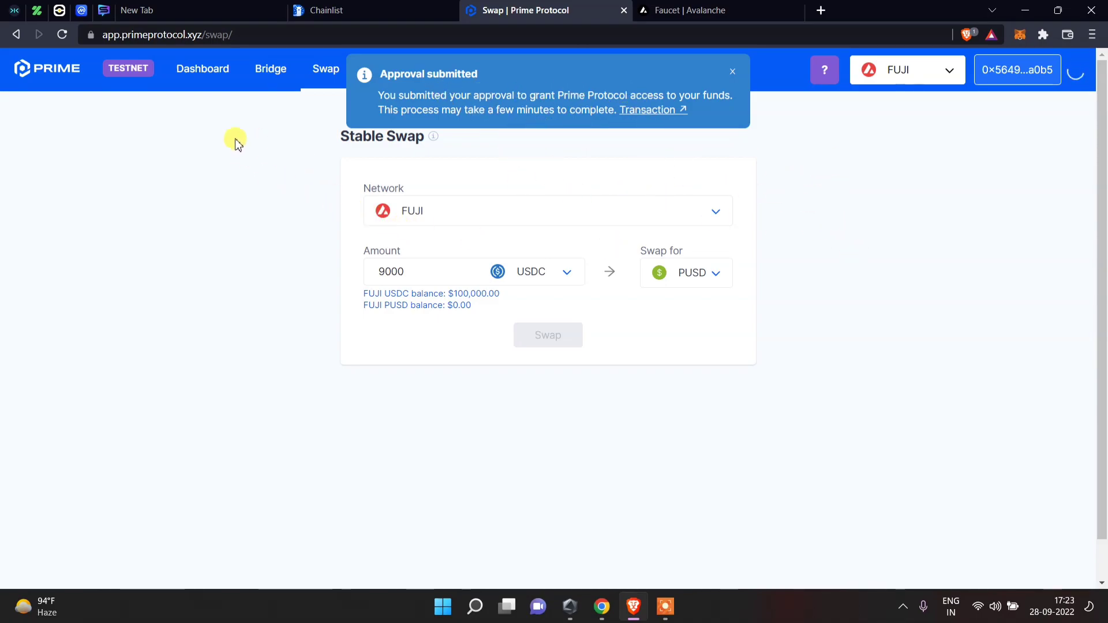
# Step: Bridge 10000 PUSD from FUJI to Fantom and approve access to the funds in MetaMask
pyautogui.click(268, 70)
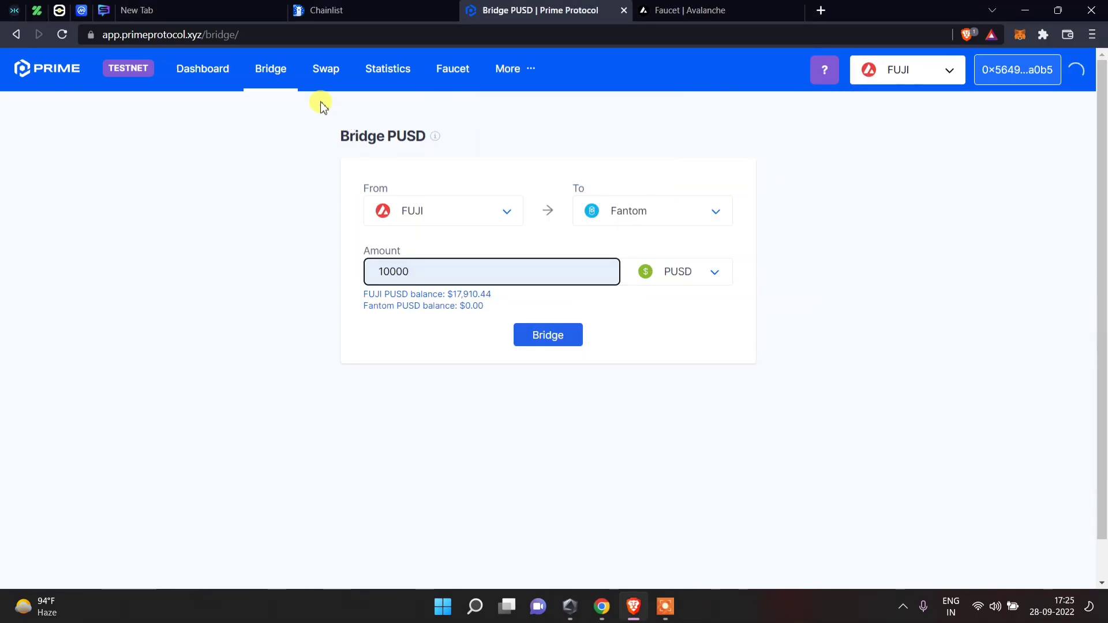
pyautogui.click(459, 214)
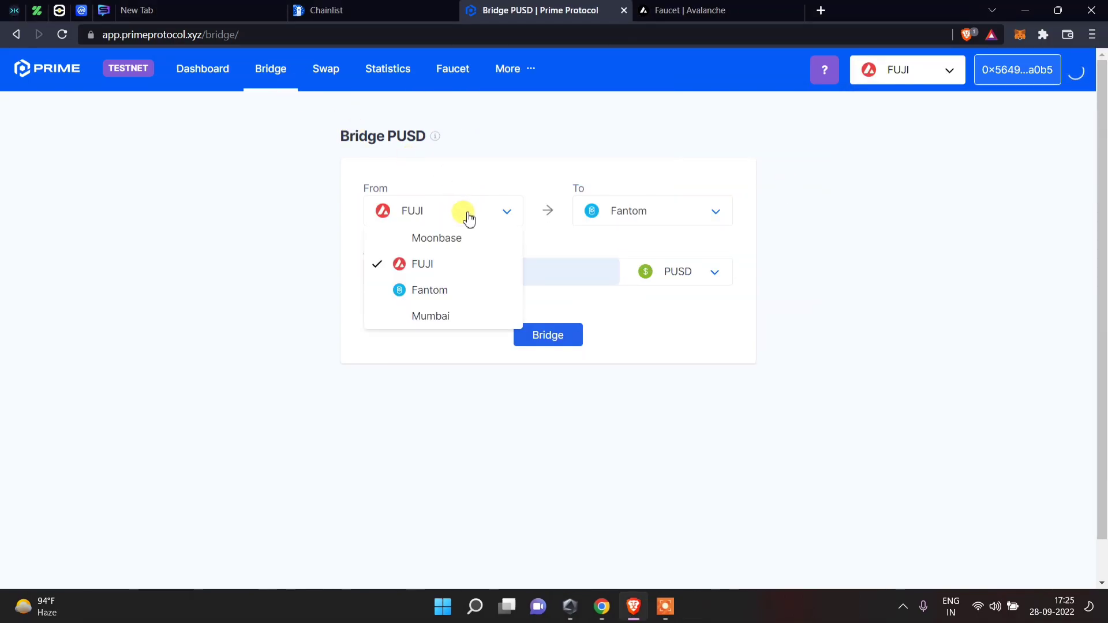
pyautogui.click(457, 263)
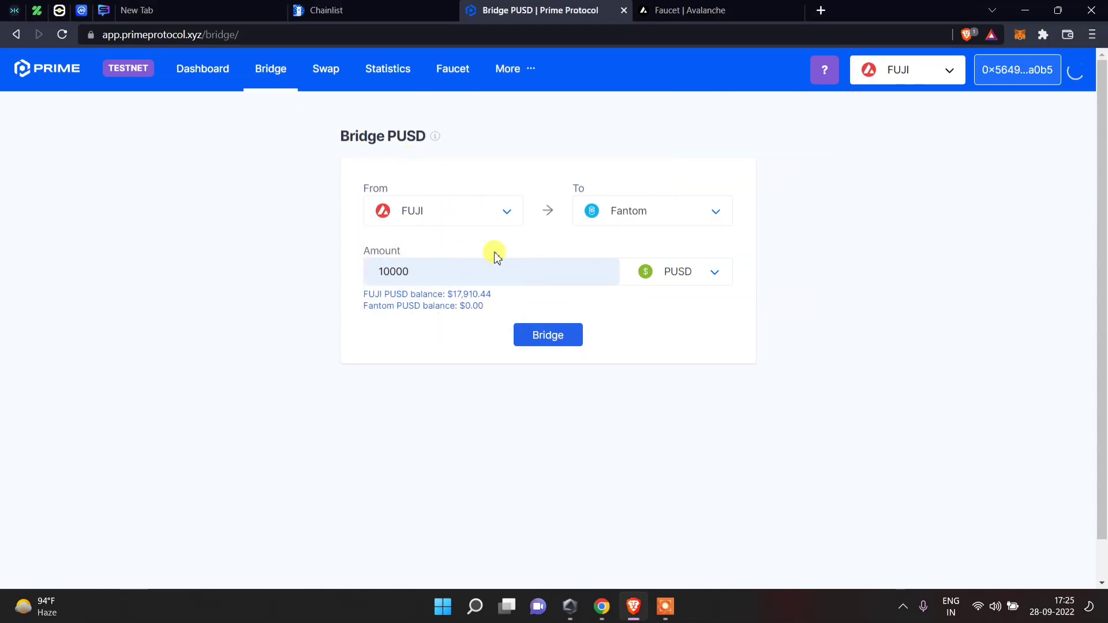
pyautogui.click(669, 214)
pyautogui.click(627, 270)
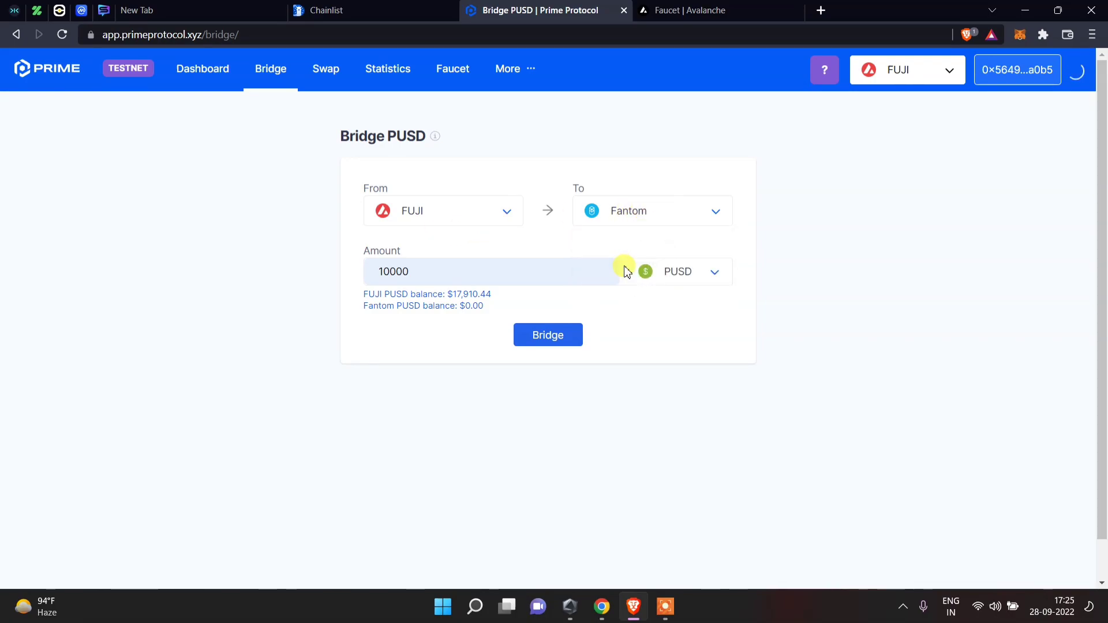
pyautogui.click(455, 274)
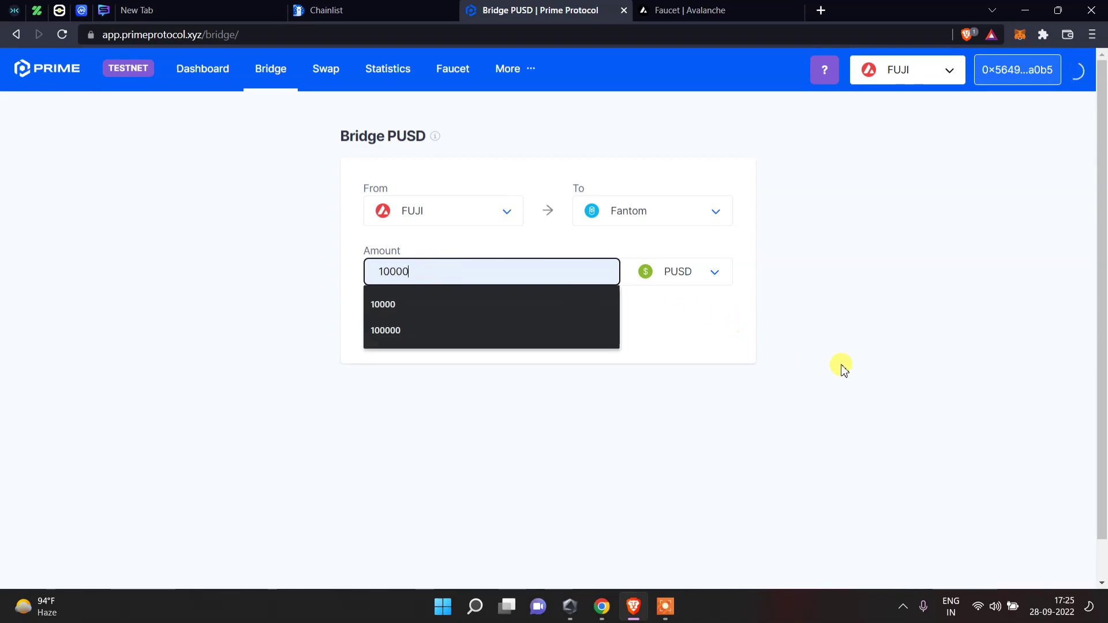
pyautogui.click(723, 334)
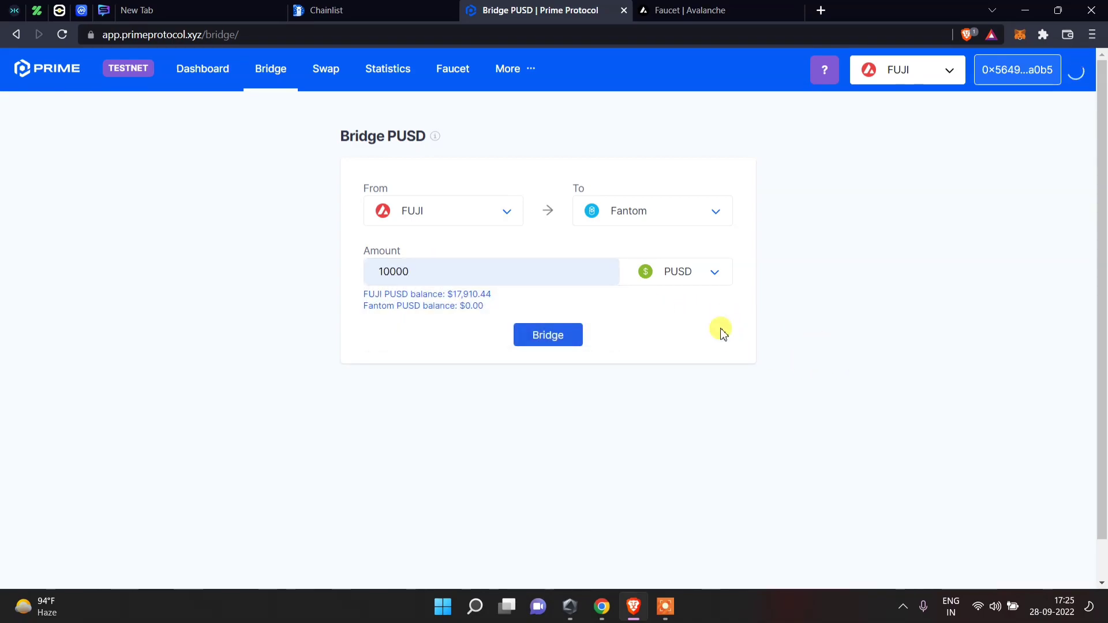
pyautogui.click(549, 337)
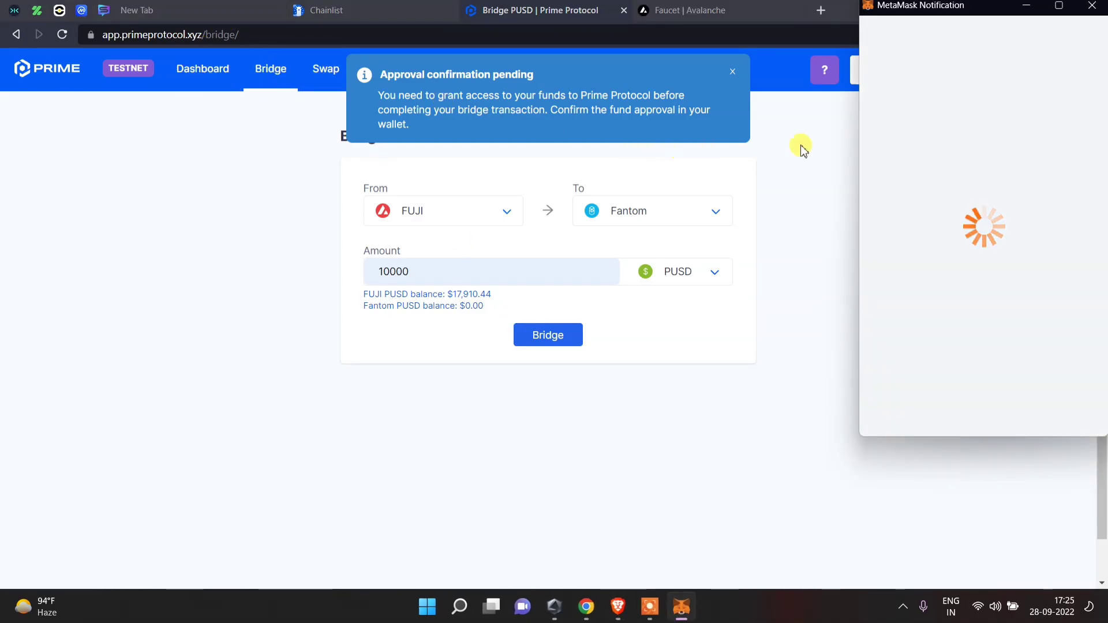
pyautogui.scroll(-2, 1016, 422)
pyautogui.click(1039, 409)
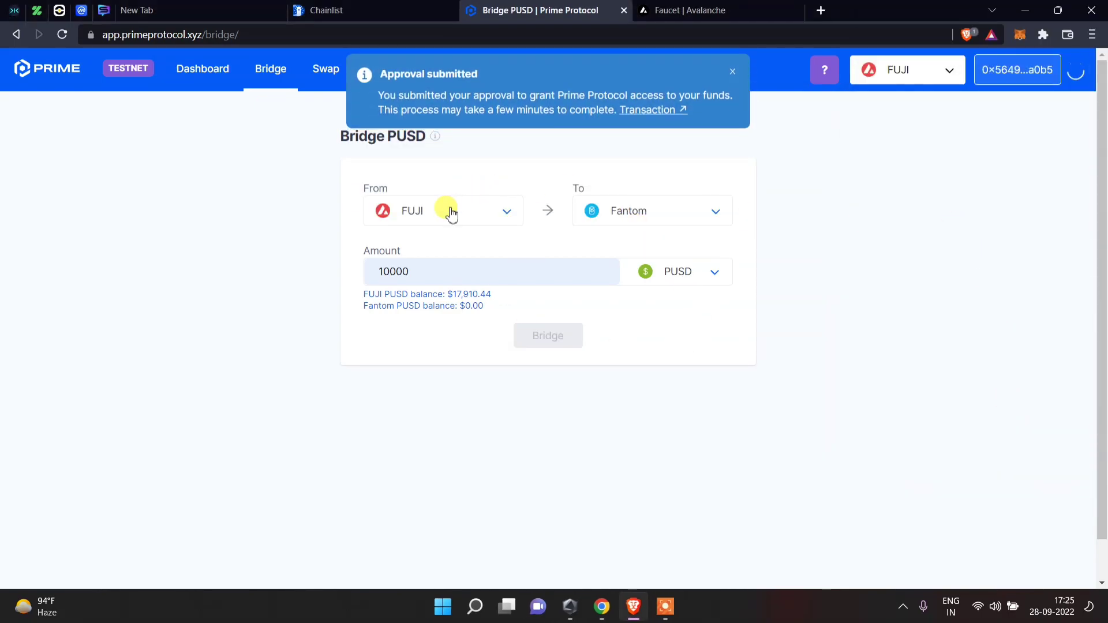
# Step: Review the portfolio summary, deposited and borrowed balances and recent transactions on the dashboard
pyautogui.click(203, 70)
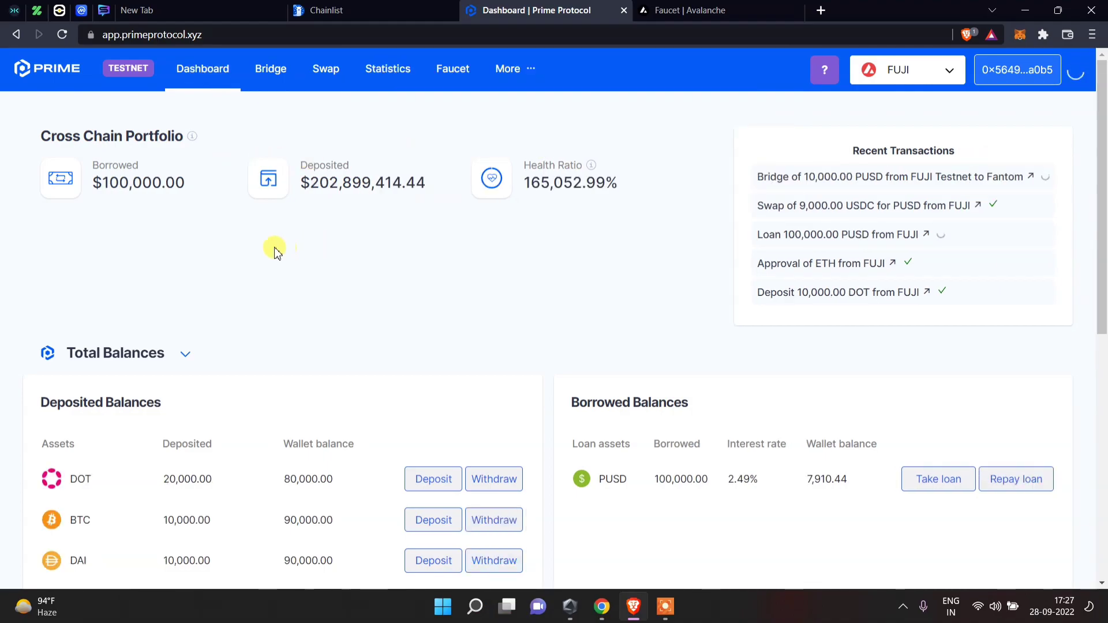
pyautogui.moveTo(26, 167); pyautogui.dragTo(626, 168)
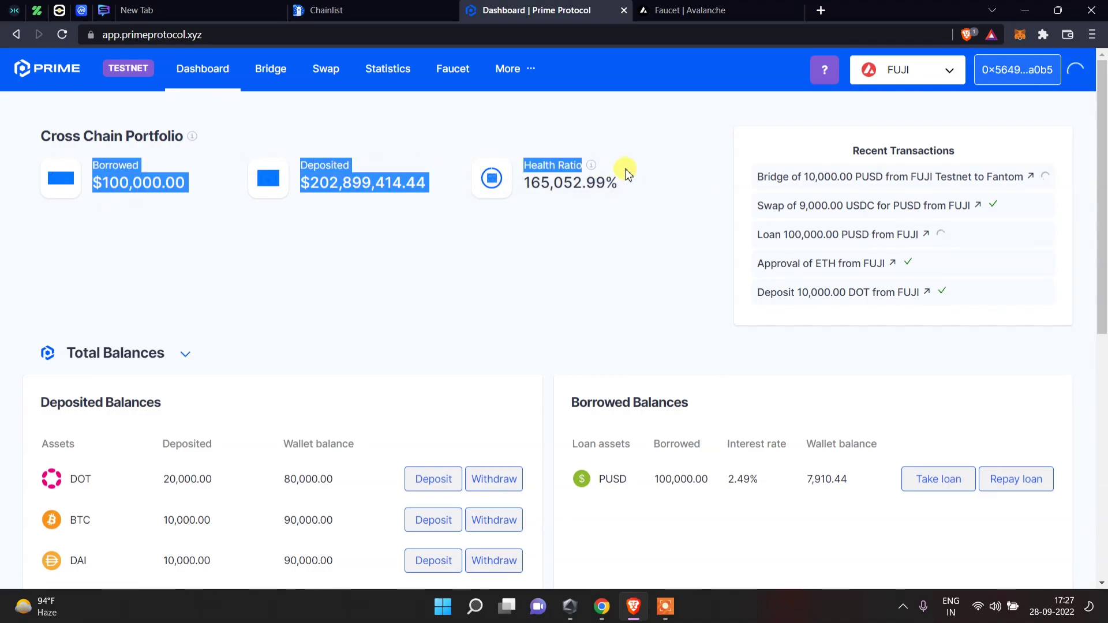
pyautogui.click(226, 203)
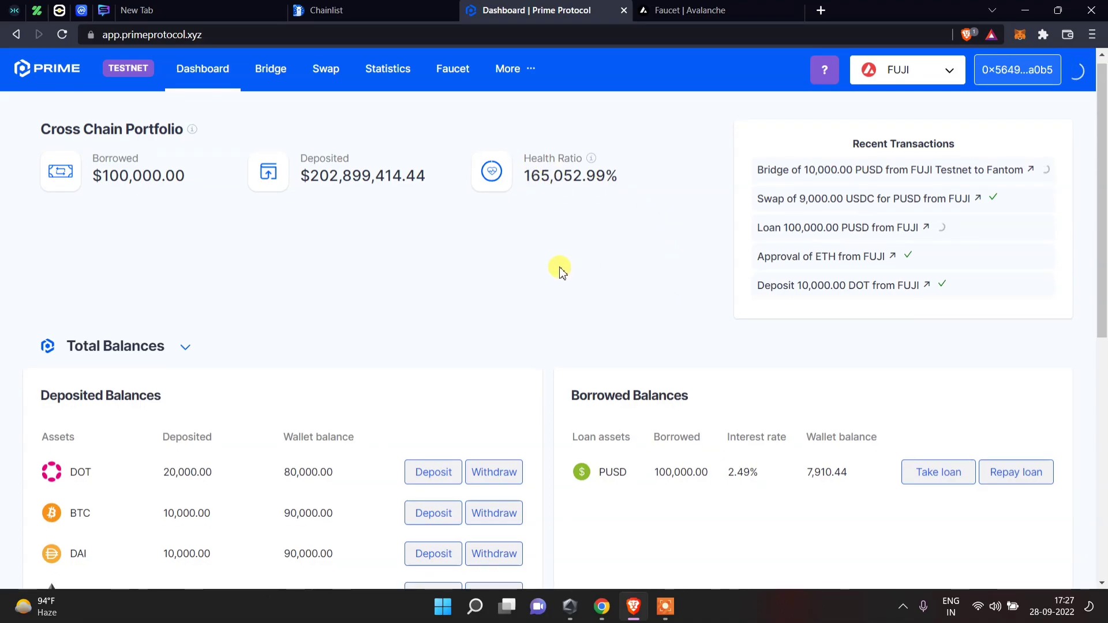
pyautogui.scroll(-3, 548, 262)
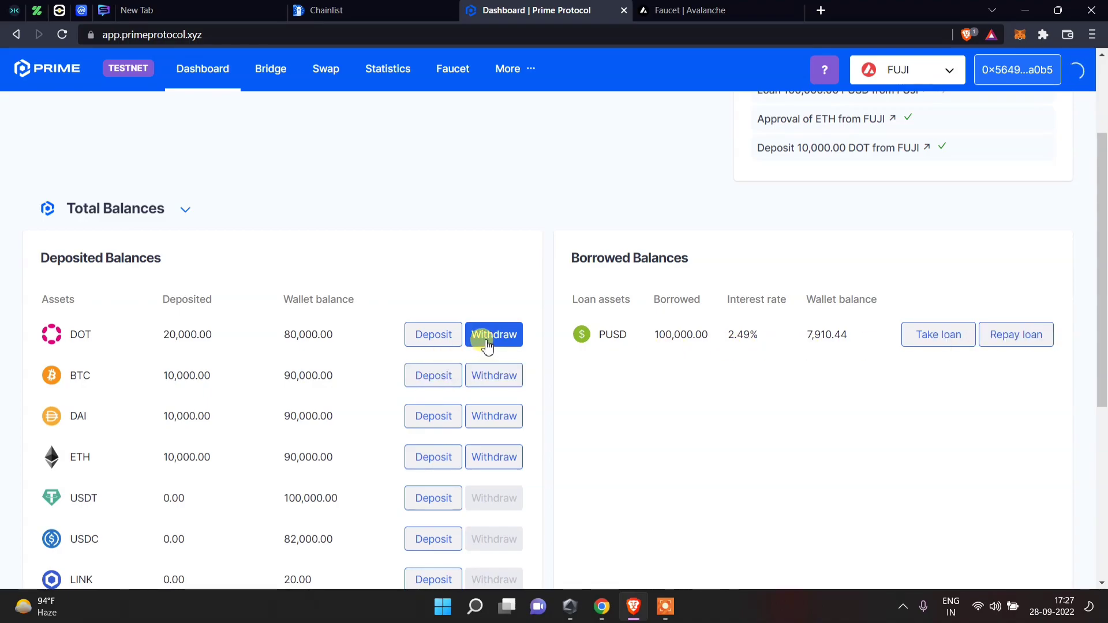
pyautogui.scroll(3, 248, 355)
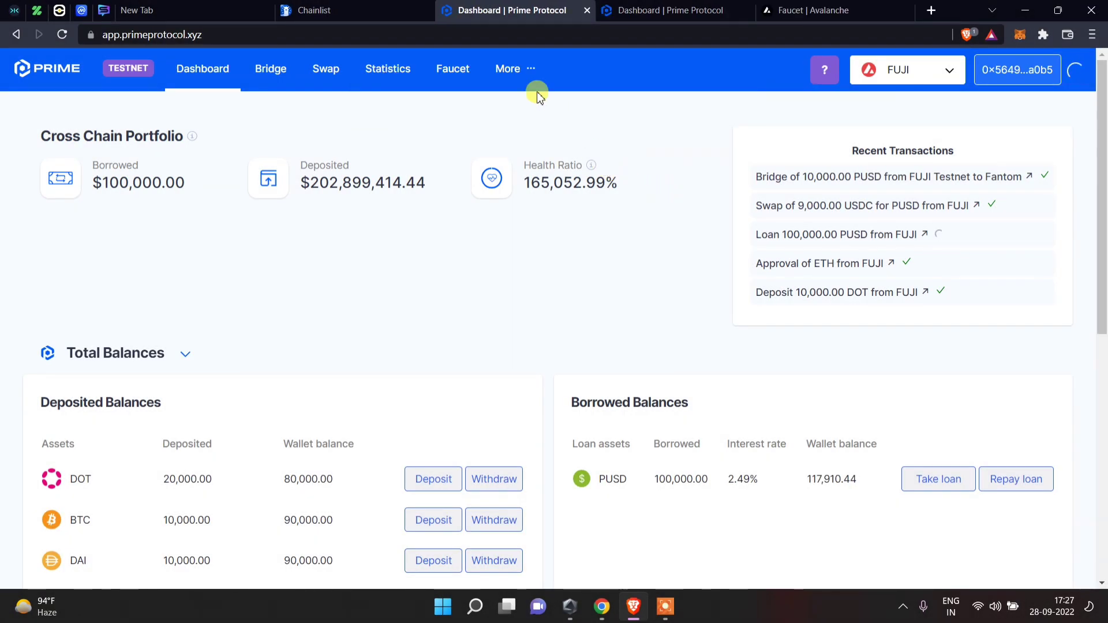
# Step: Open Prime Protocol's Discord server from the project's community links and find the testnet-feedback channel
pyautogui.click(519, 68)
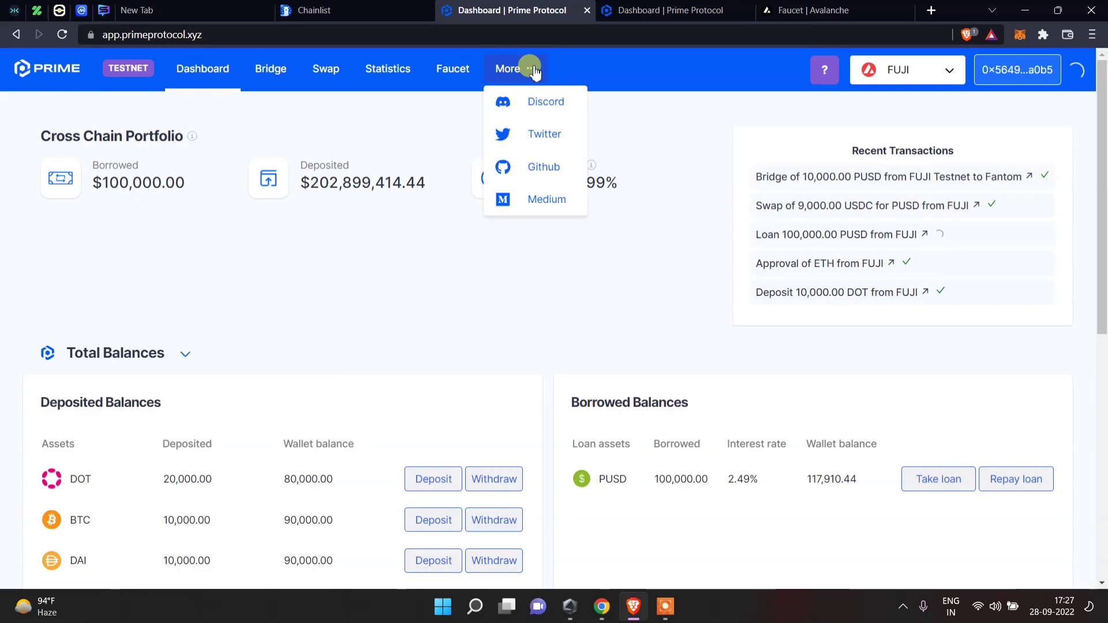
pyautogui.click(548, 111)
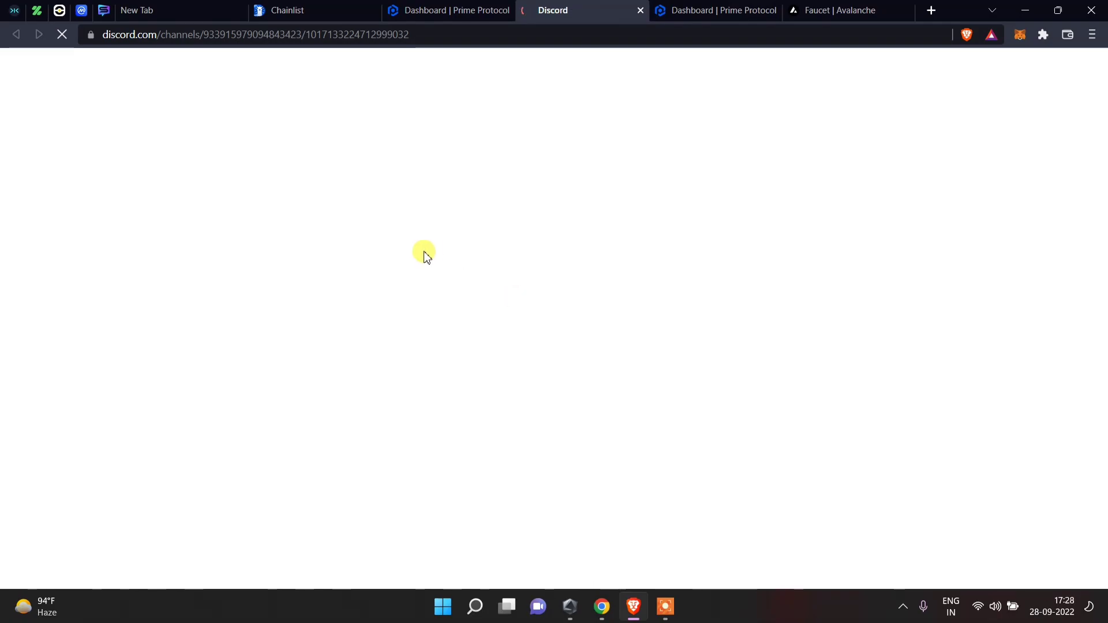
pyautogui.scroll(3, 160, 186)
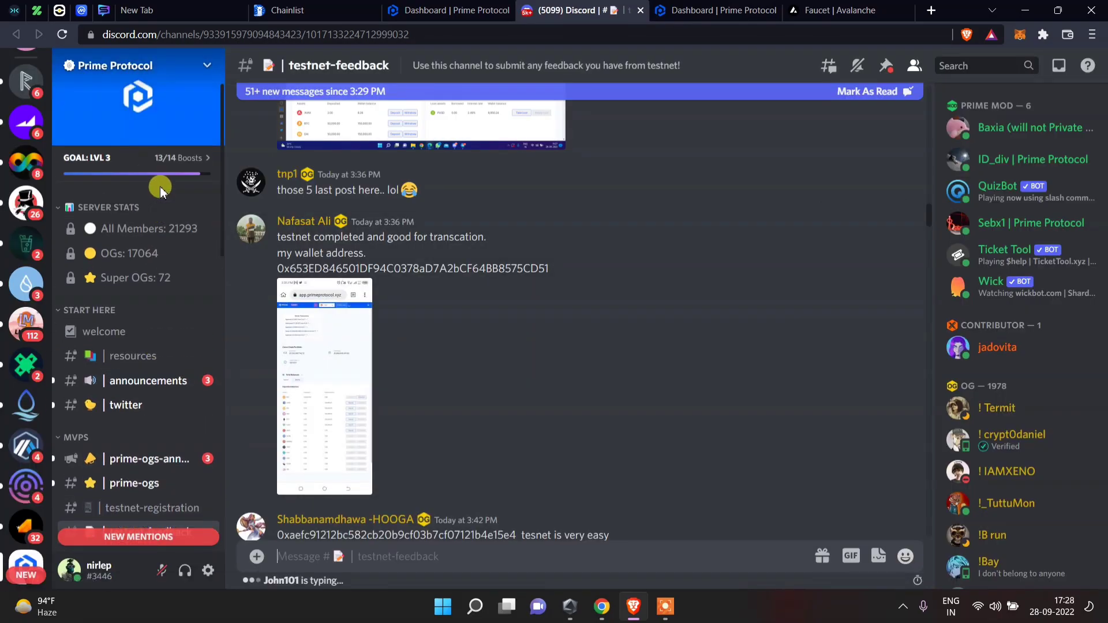
pyautogui.scroll(-3, 161, 186)
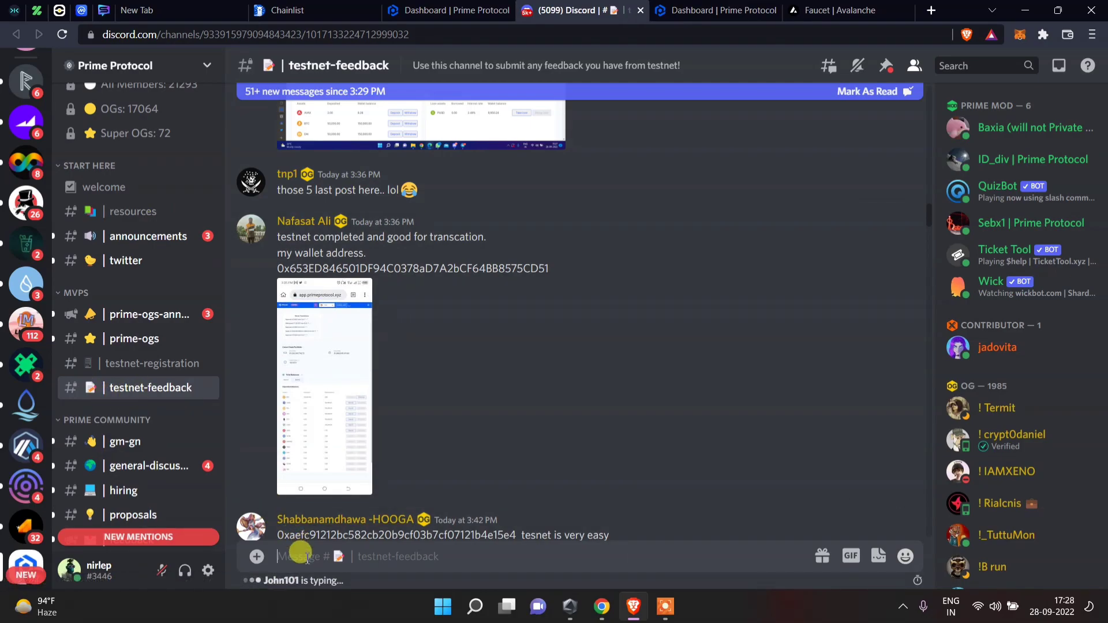
# Step: Copy the Account 1 wallet address from MetaMask and paste it into a new testnet-feedback message
pyautogui.click(1021, 34)
pyautogui.click(898, 131)
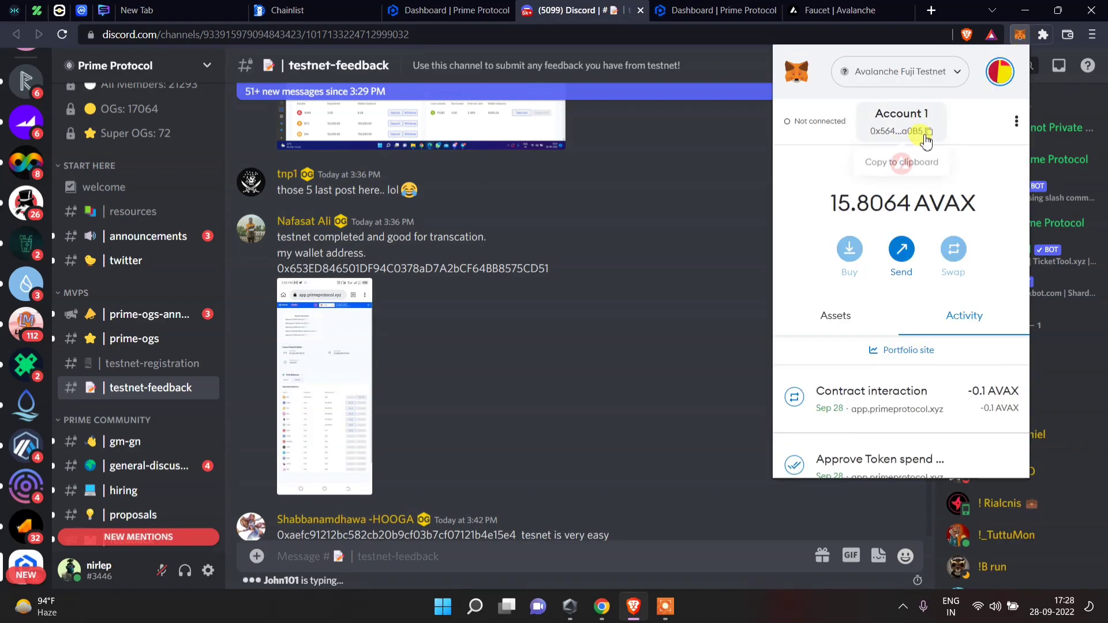
pyautogui.click(346, 560)
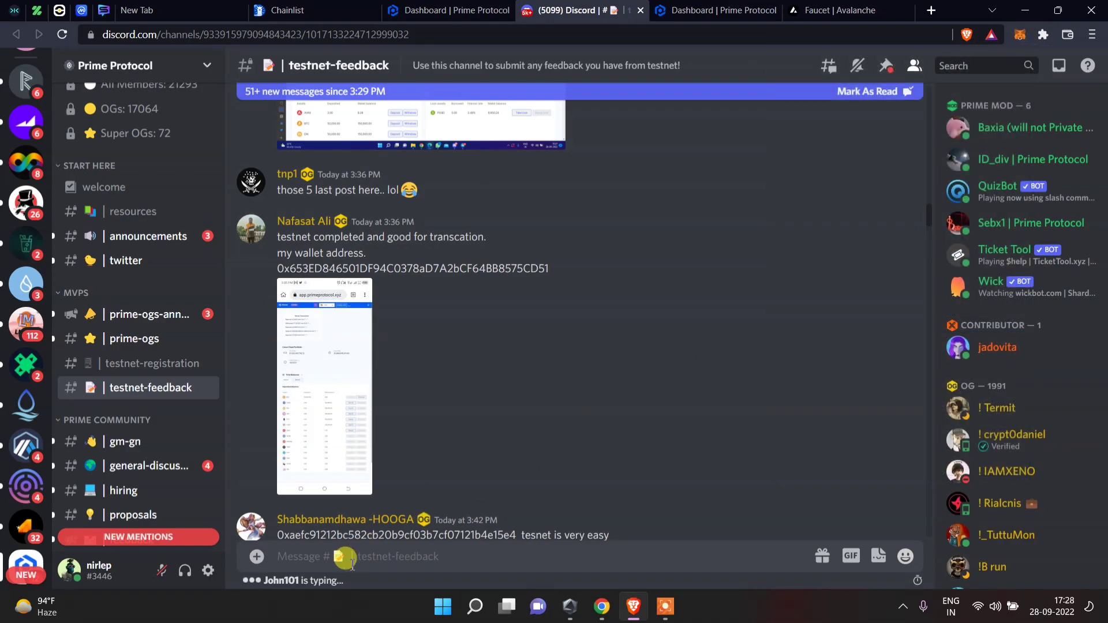
pyautogui.hotkey('ctrl', 'v')
# Step: Capture a screenshot of the Prime Protocol dashboard and attach it to the Discord feedback message
pyautogui.click(444, 9)
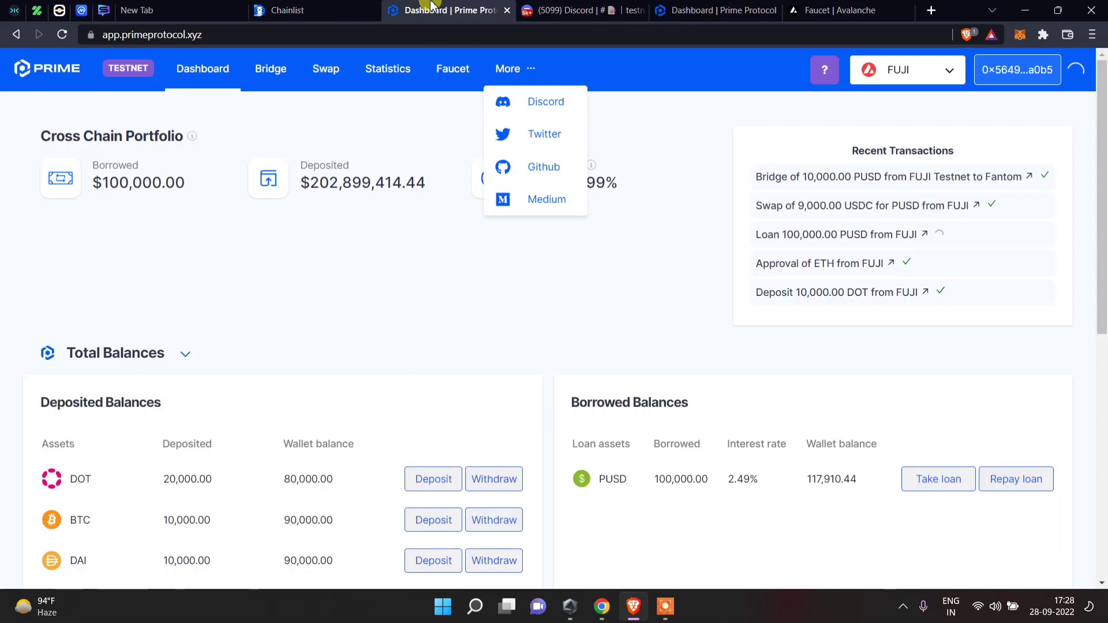
pyautogui.click(441, 292)
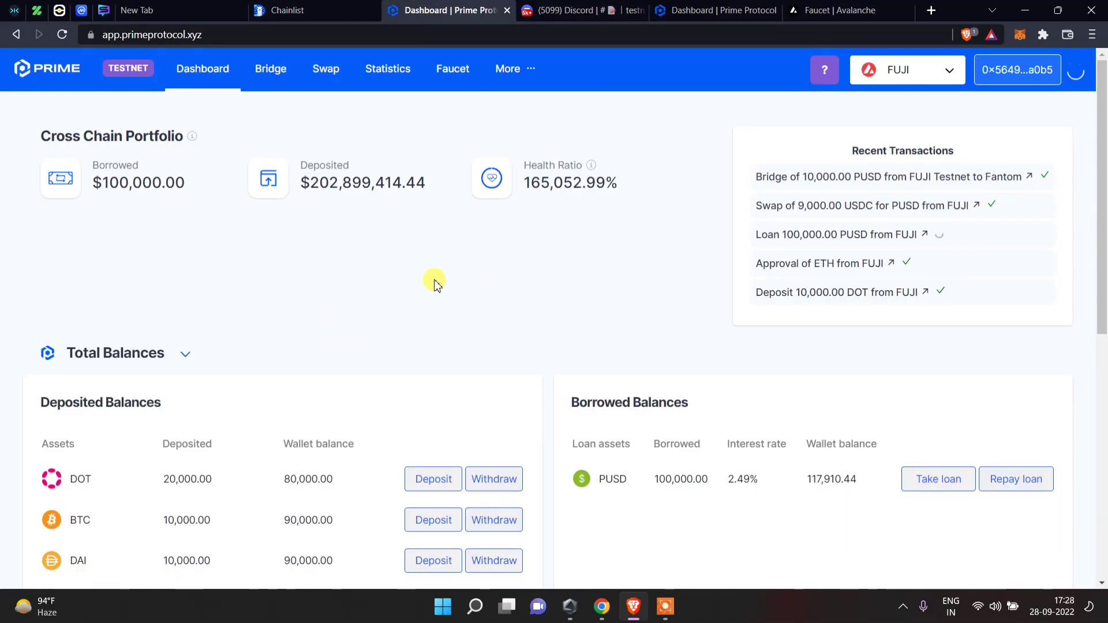
pyautogui.click(583, 10)
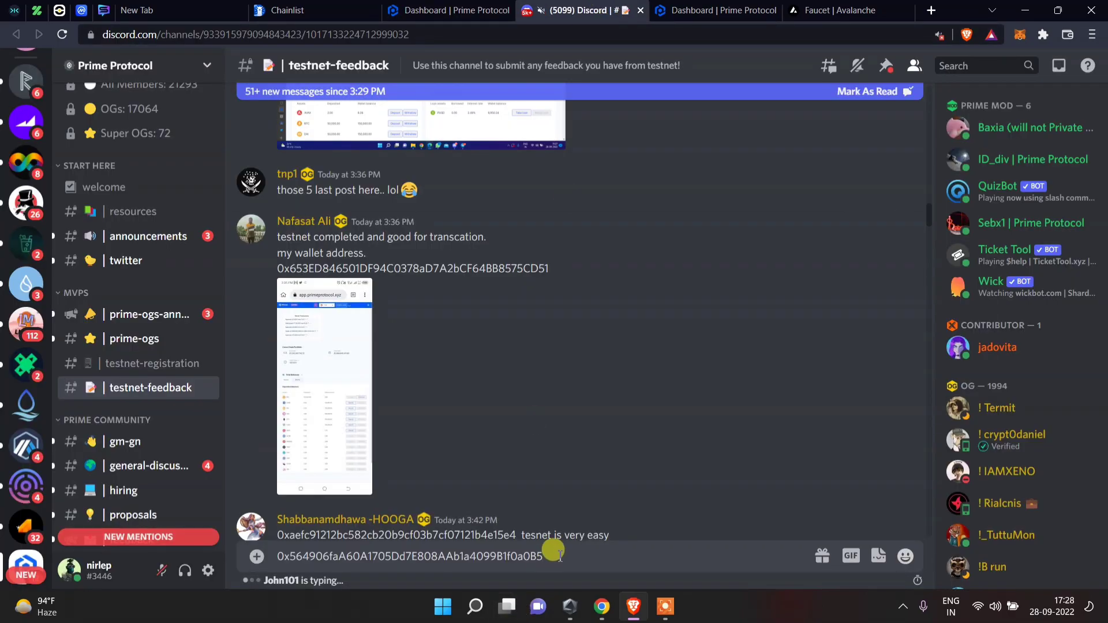
pyautogui.hotkey('ctrl', 'v')
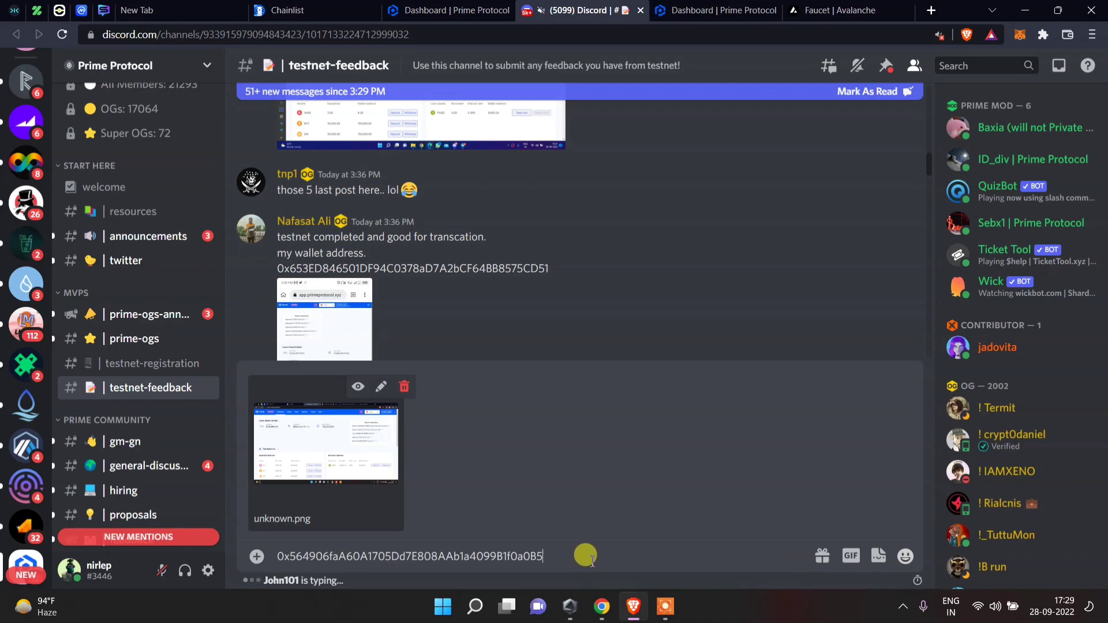
# Step: Add the line "test very fast" below the wallet address and send the feedback message
pyautogui.hotkey('shift', 'Return')
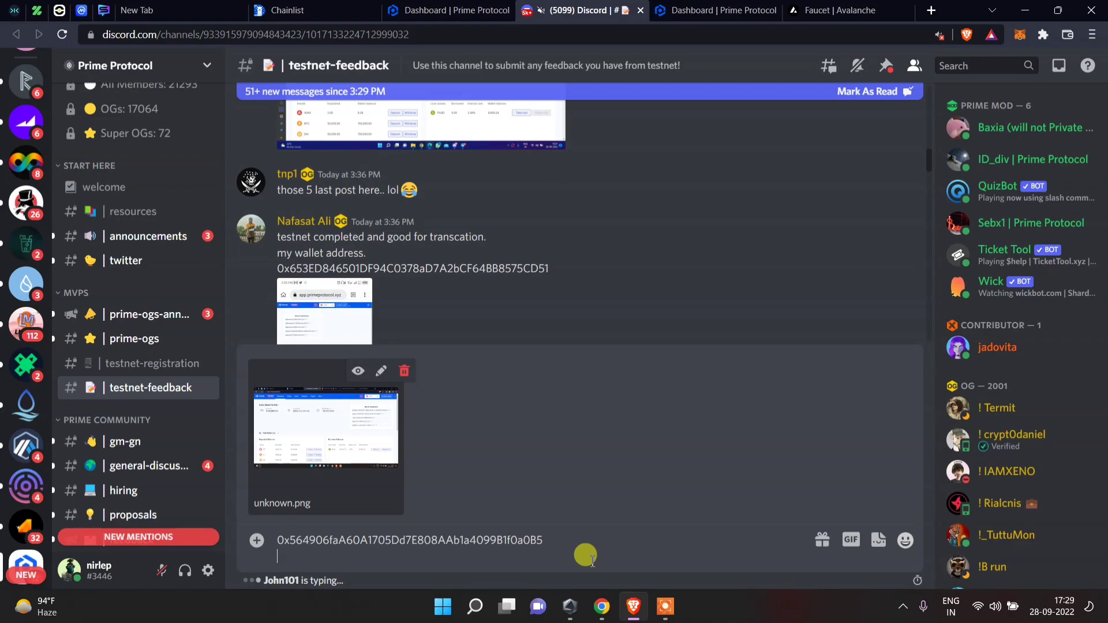
pyautogui.write('test very fast')
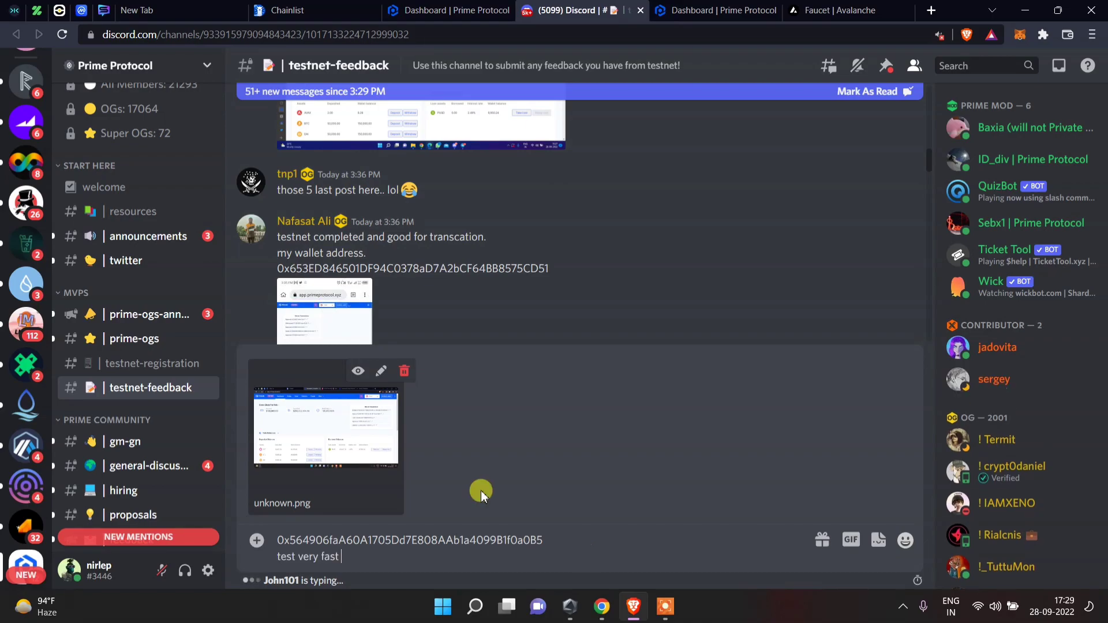
pyautogui.press('Return')
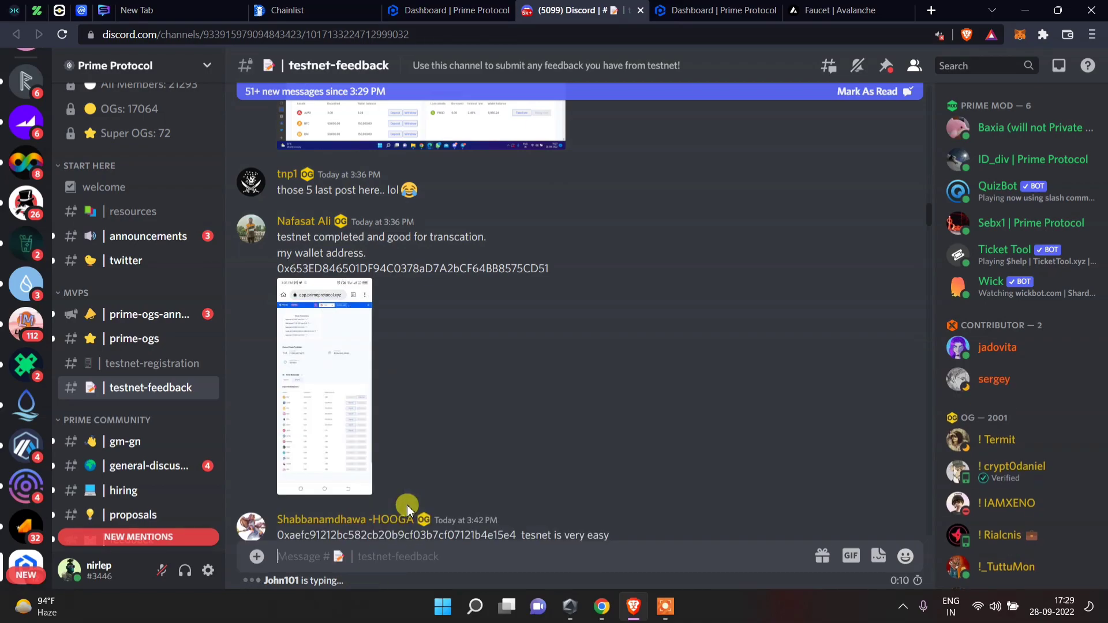
# Step: Find the posted feedback message at the end of the channel and check the roles on its author's profile
pyautogui.scroll(-15, 407, 504)
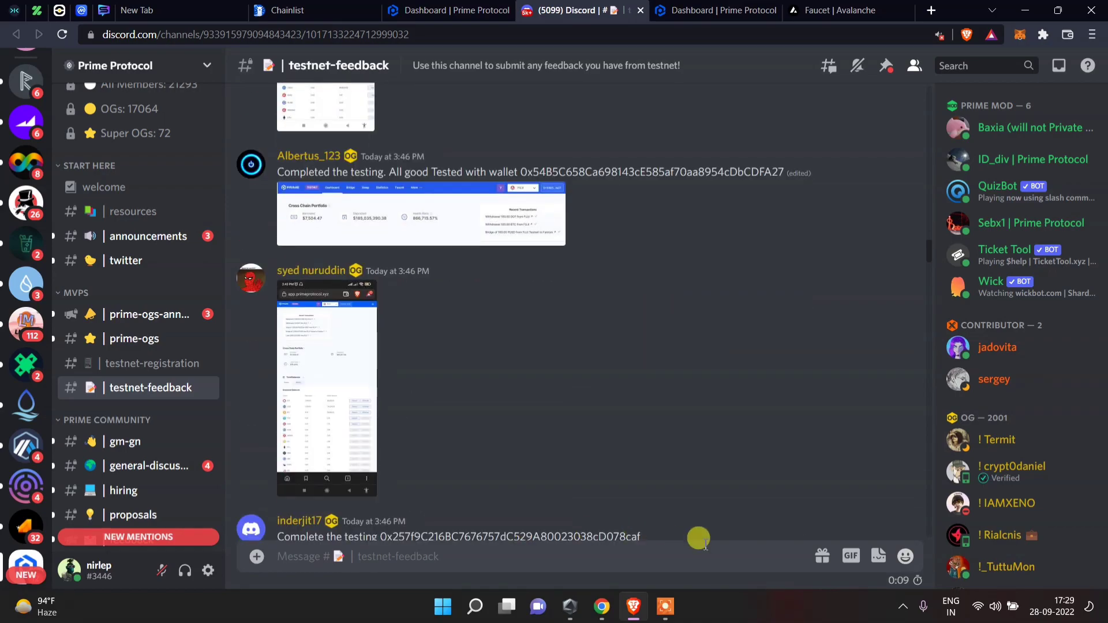
pyautogui.scroll(-20, 333, 489)
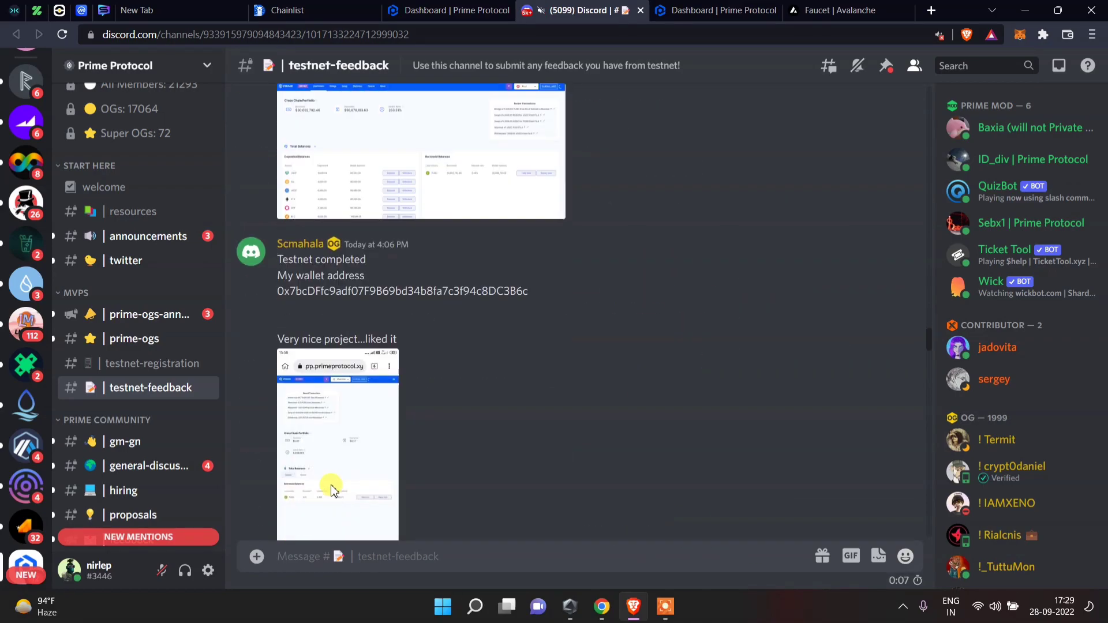
pyautogui.scroll(-20, 333, 490)
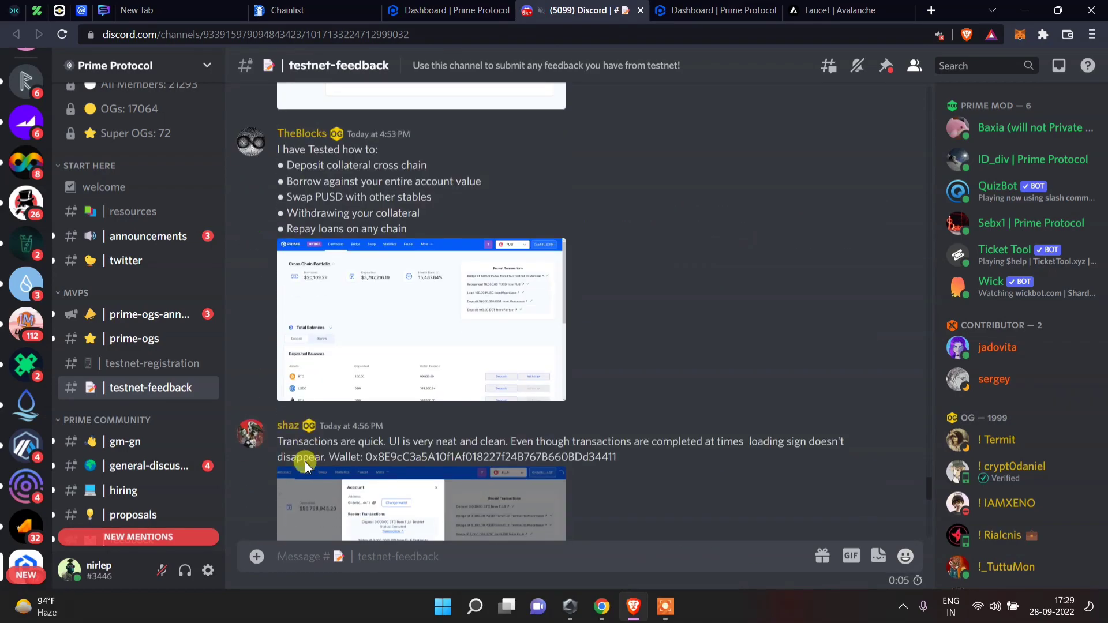
pyautogui.scroll(-1, 310, 472)
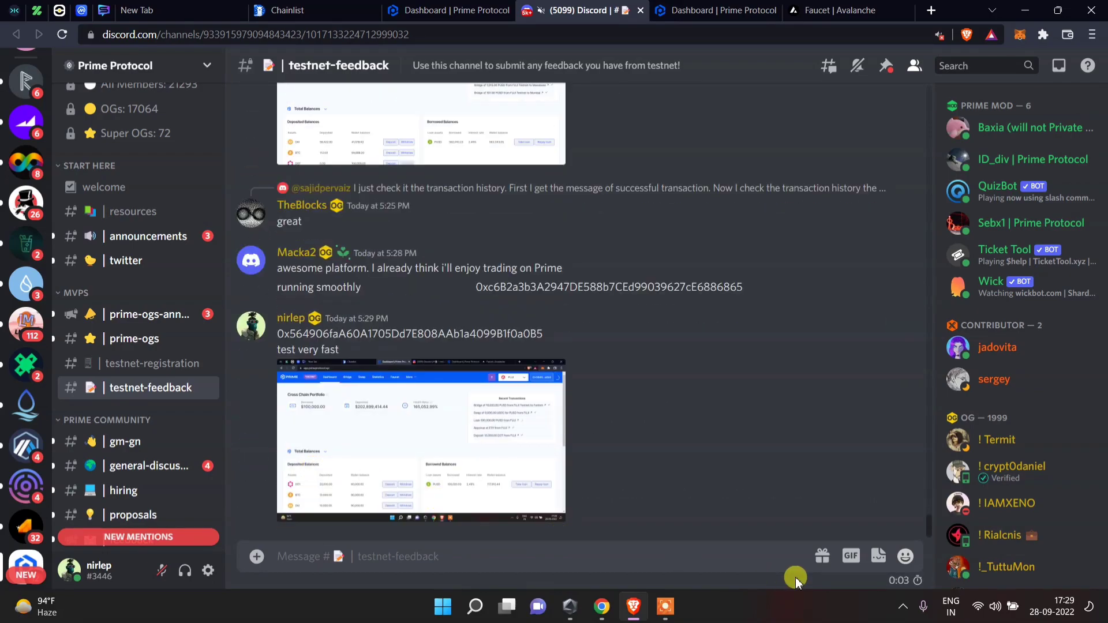
pyautogui.click(252, 335)
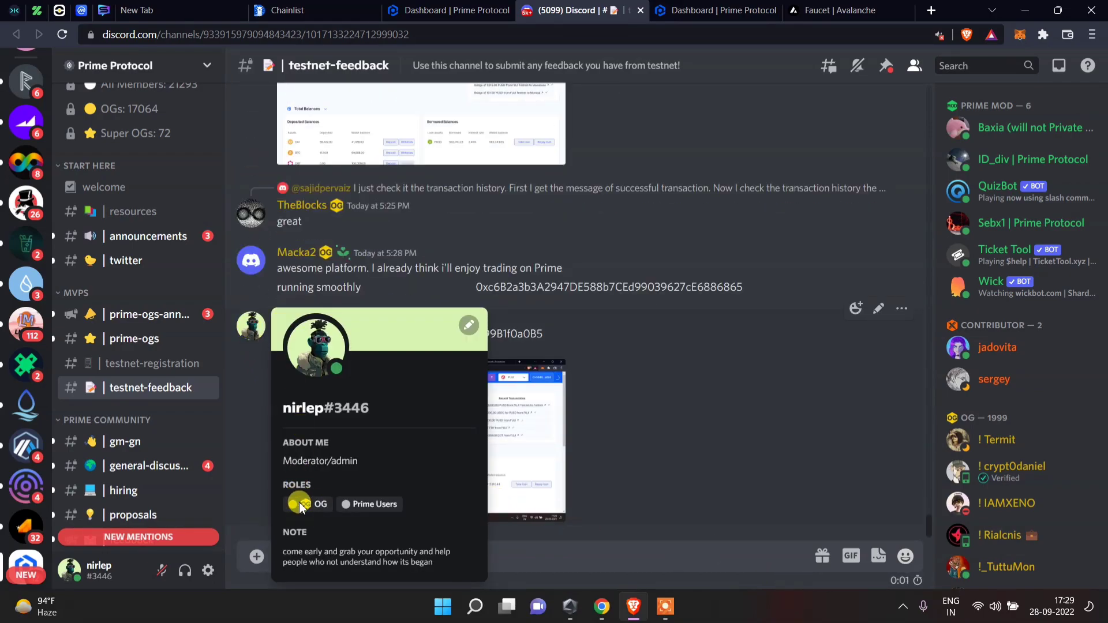
pyautogui.press('Escape')
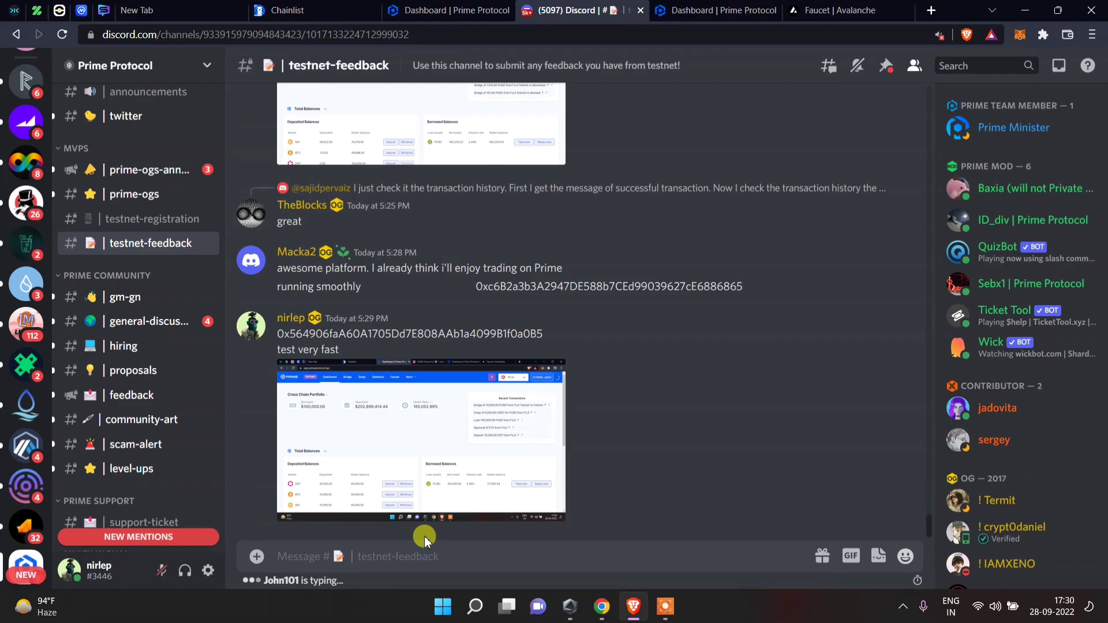